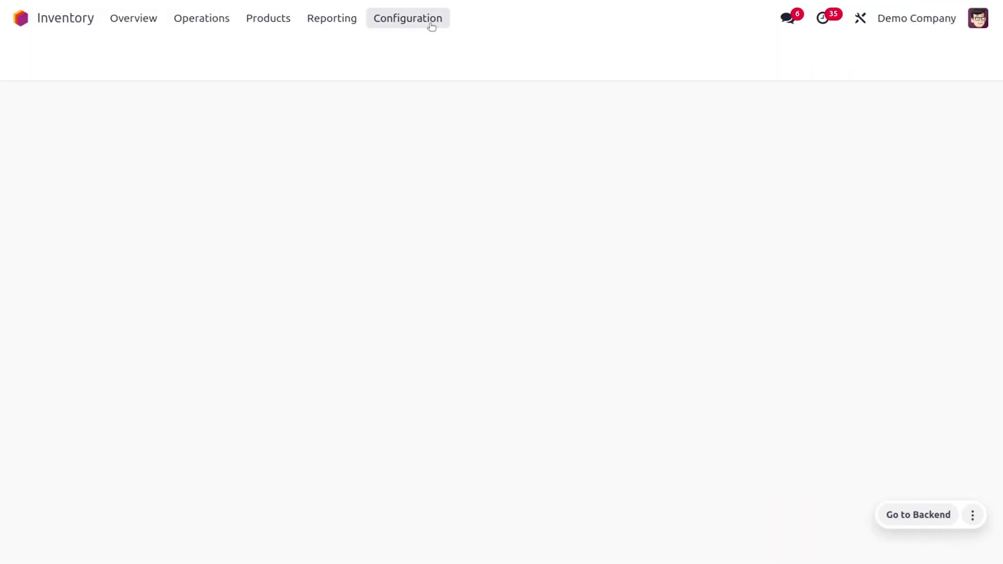
Enable Batch, Wave & Cluster Transfers in the Inventory settings and save them.
click(432, 27)
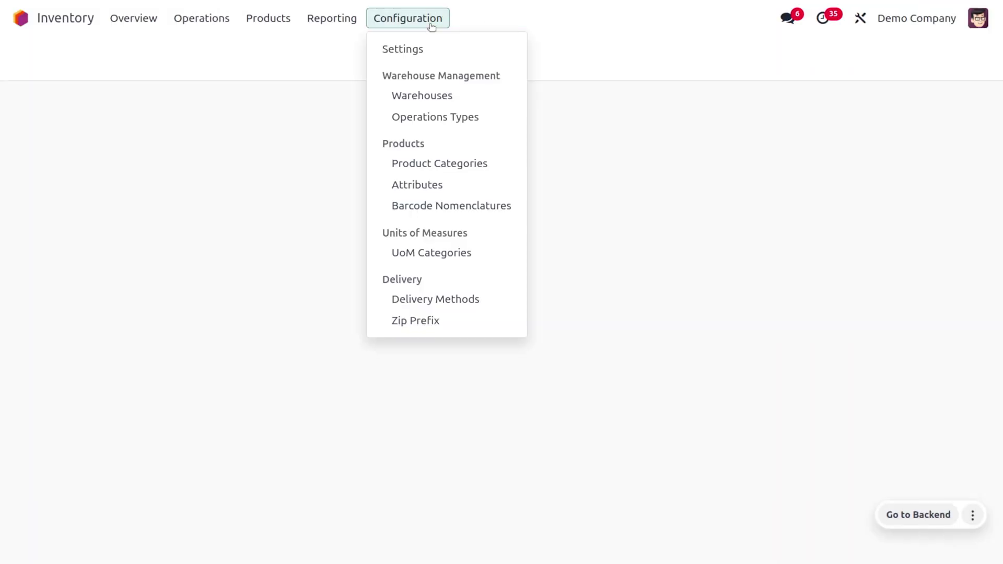
click(440, 49)
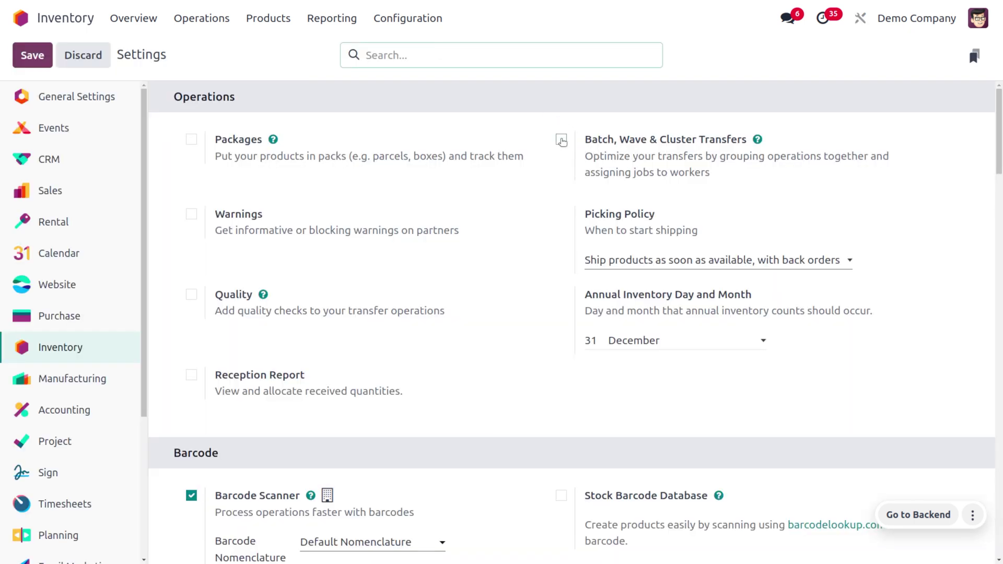
click(561, 140)
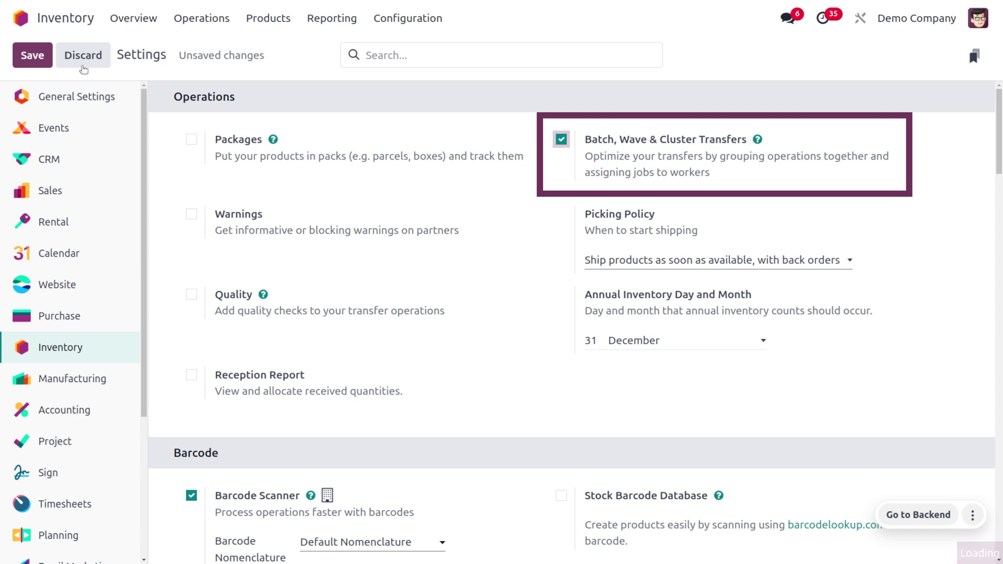
click(30, 63)
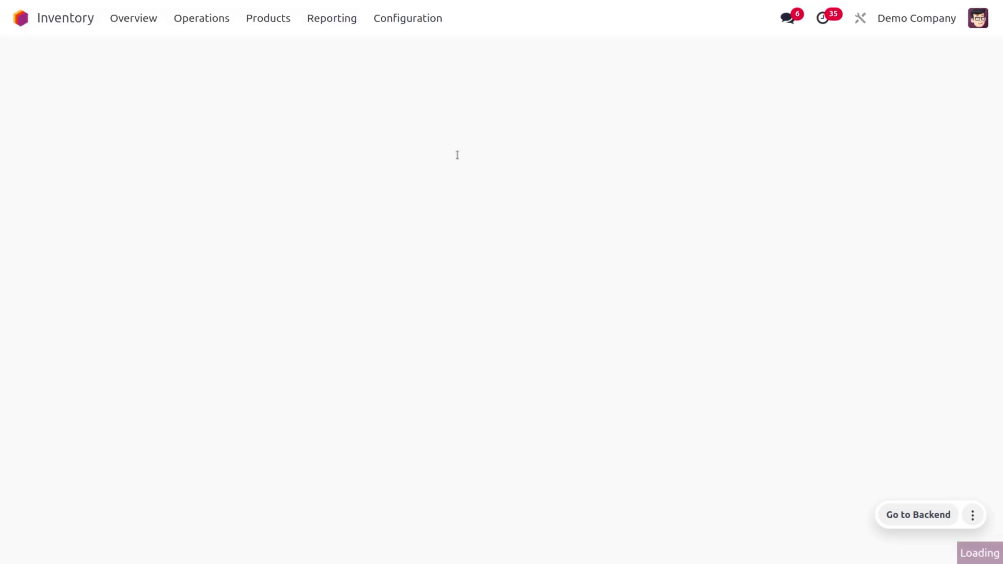
Open the Delivery Orders operation type and enable Automatic Batches for it.
click(401, 19)
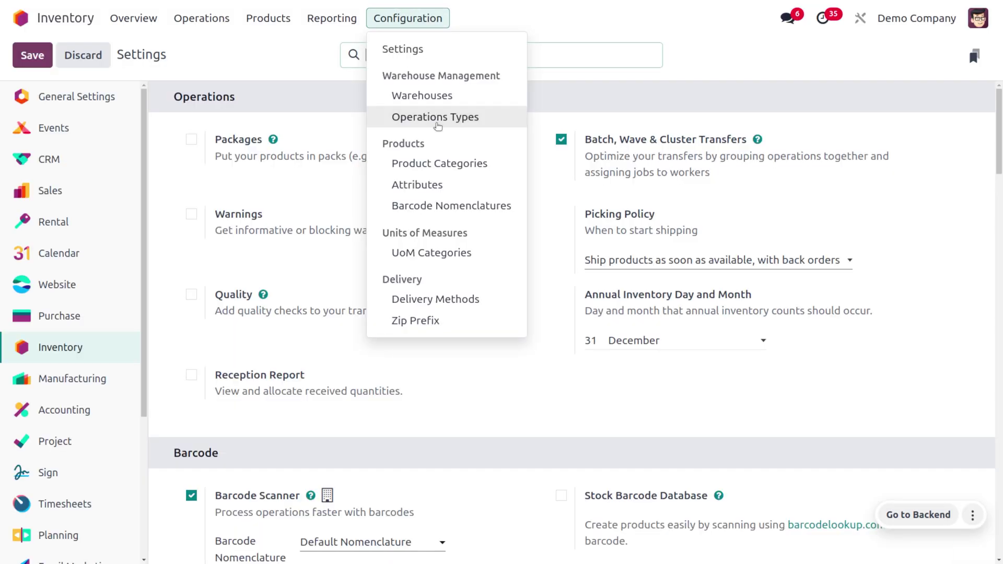
click(437, 117)
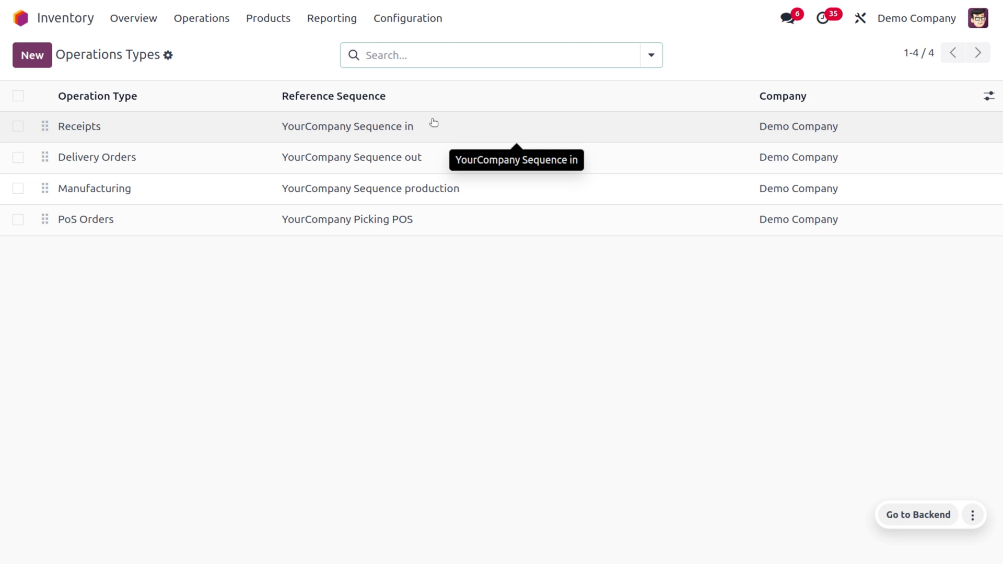
click(110, 163)
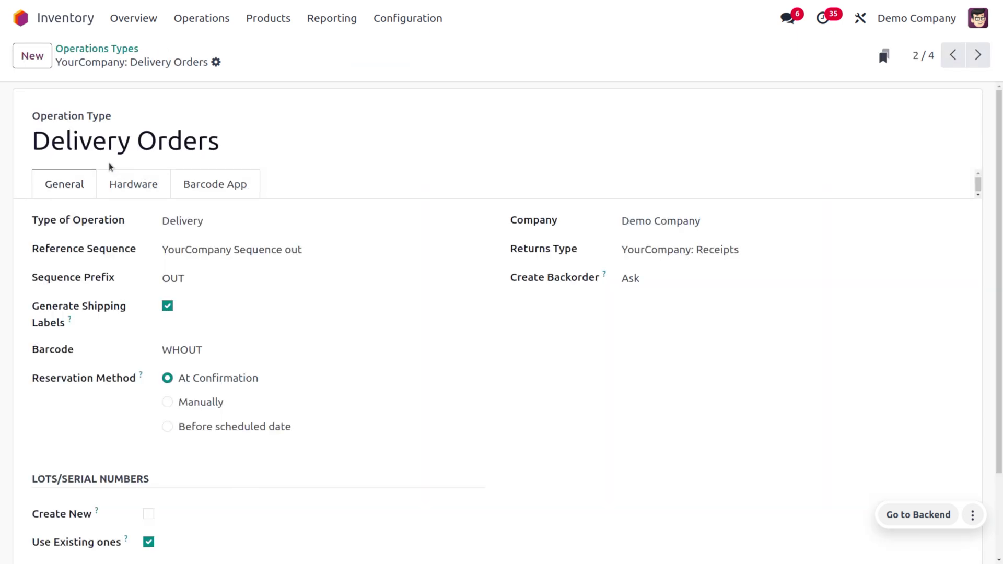
scroll(412, 435, down, 2)
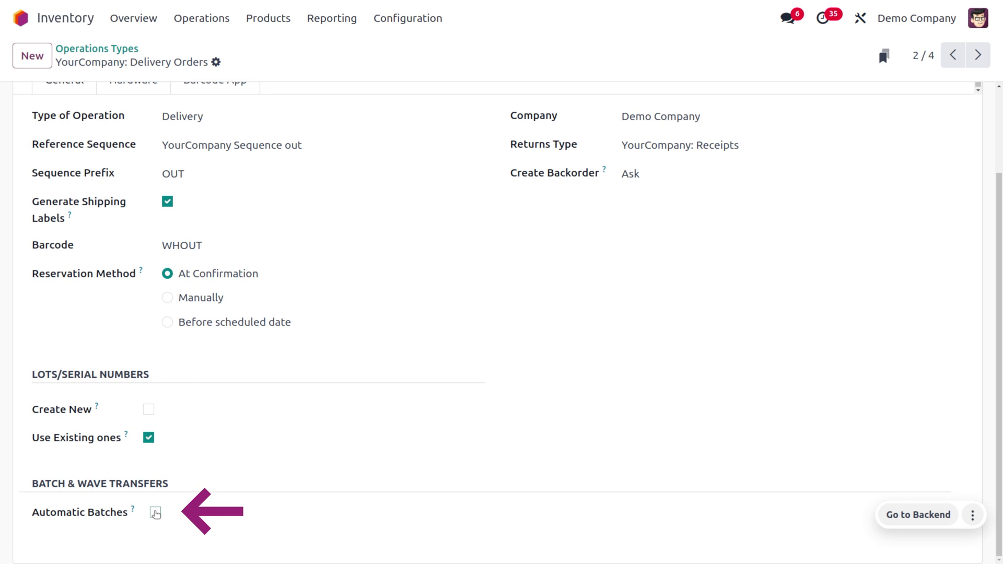
click(155, 513)
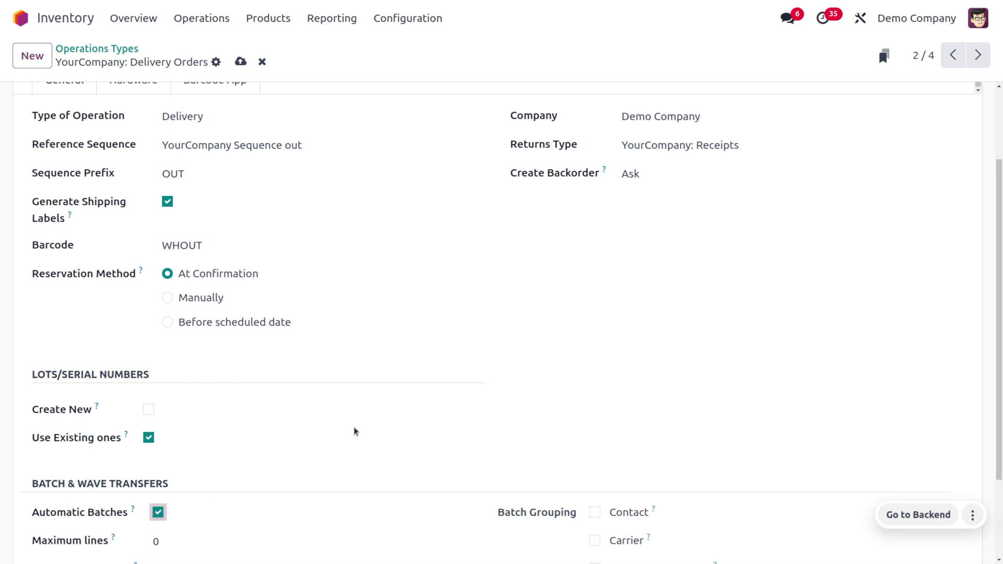
Try to save the Delivery Orders operation type without selecting any batch or wave grouping.
scroll(354, 427, down, 2)
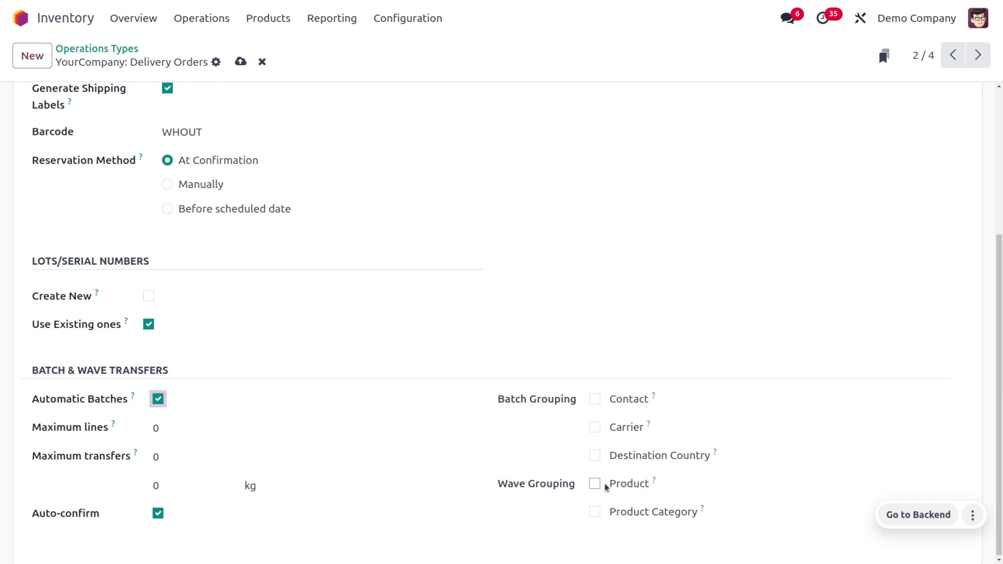
scroll(763, 510, down, 1)
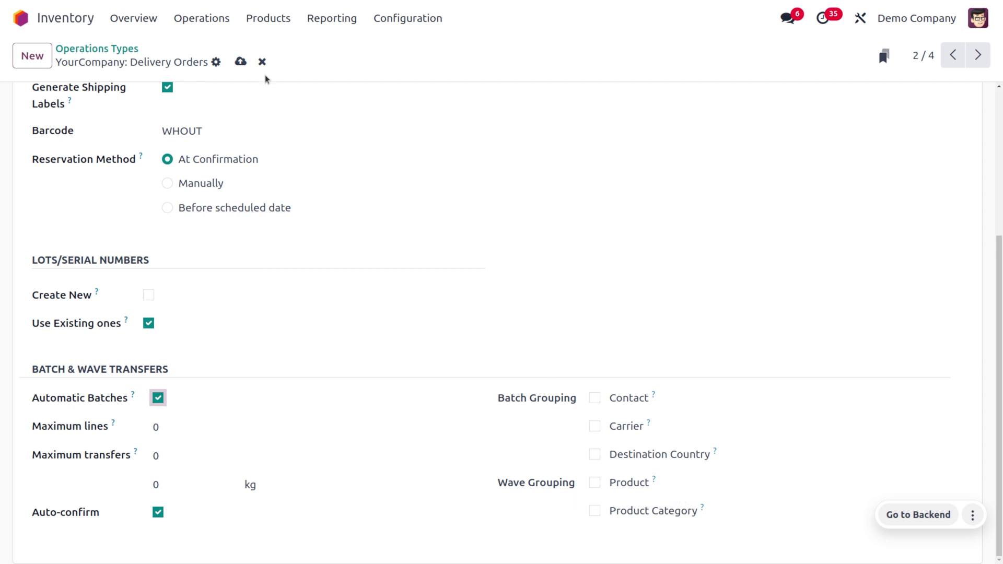
click(240, 62)
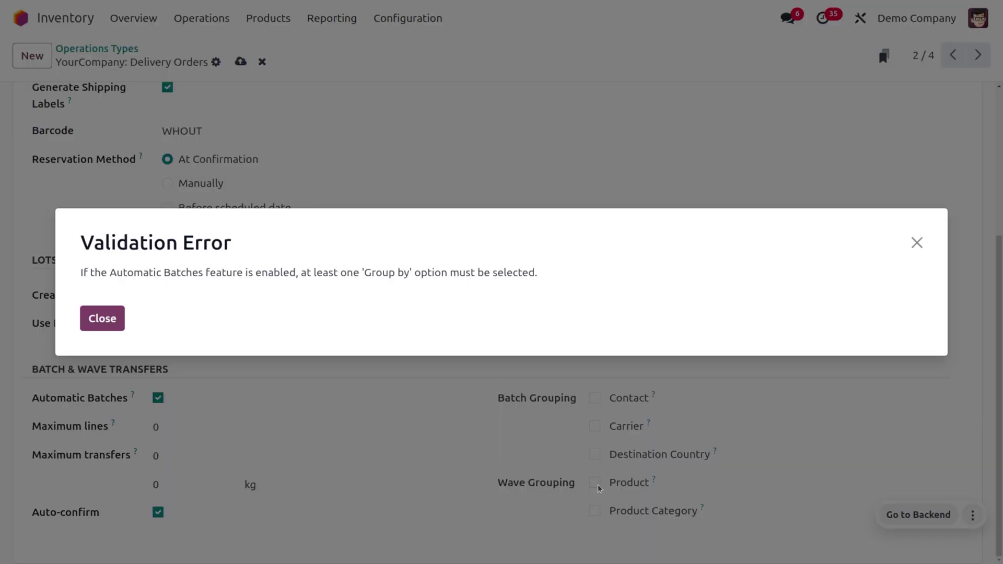
click(917, 242)
Set the wave grouping of Delivery Orders to Product only, leaving Product Category off, and save the operation type.
click(600, 484)
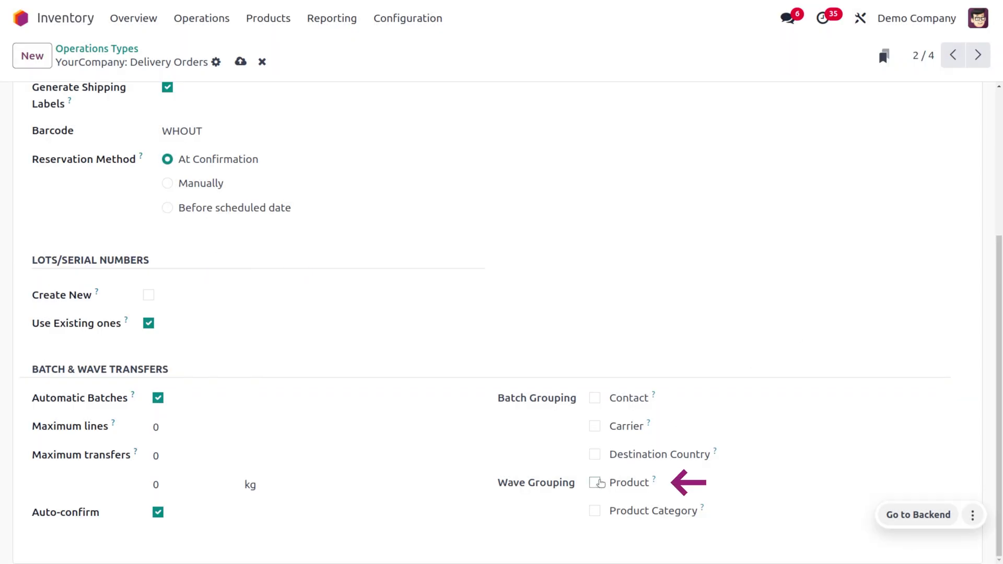
click(596, 514)
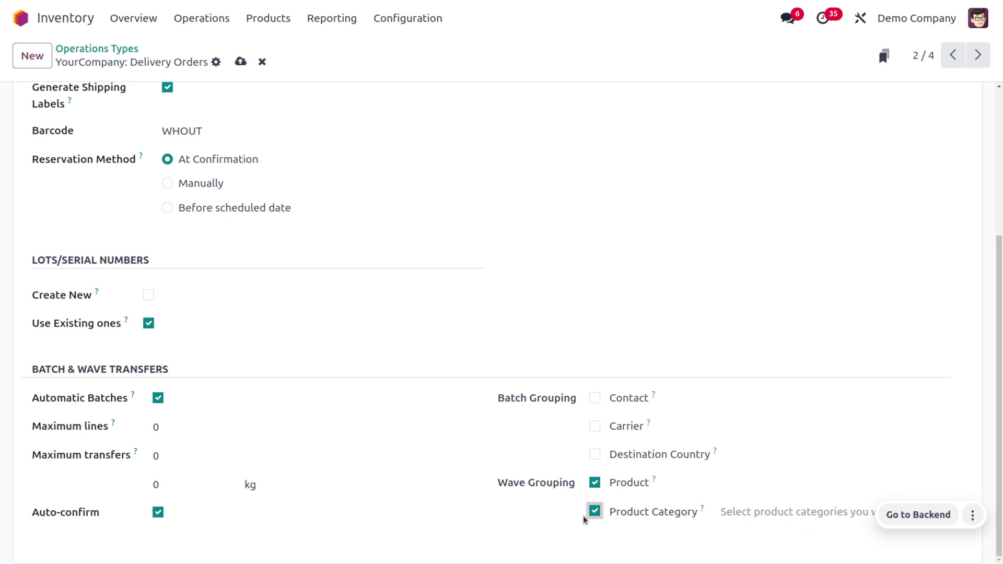
click(595, 511)
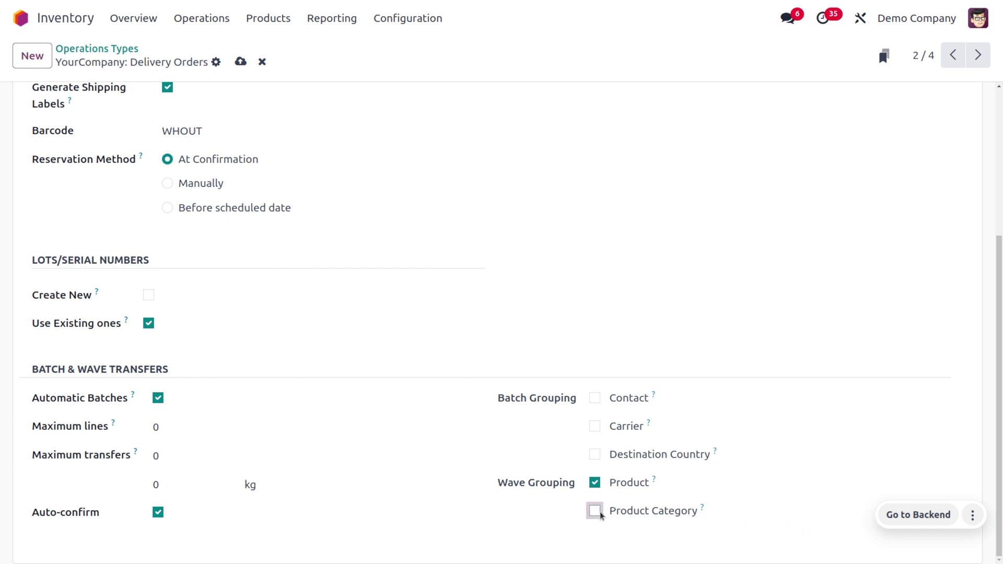
click(241, 62)
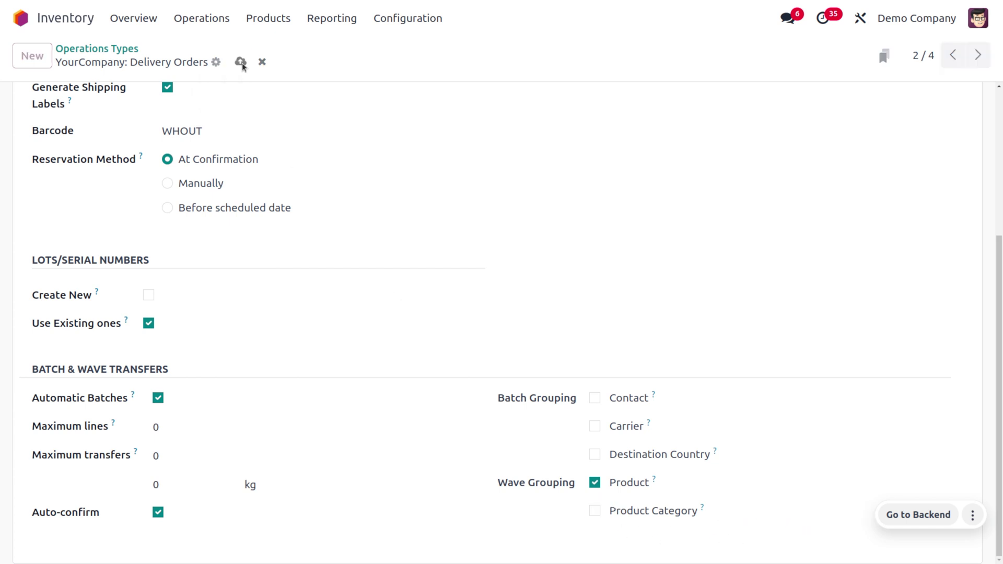
Enable Storage Locations under Warehouse in the Inventory settings and save them.
click(393, 24)
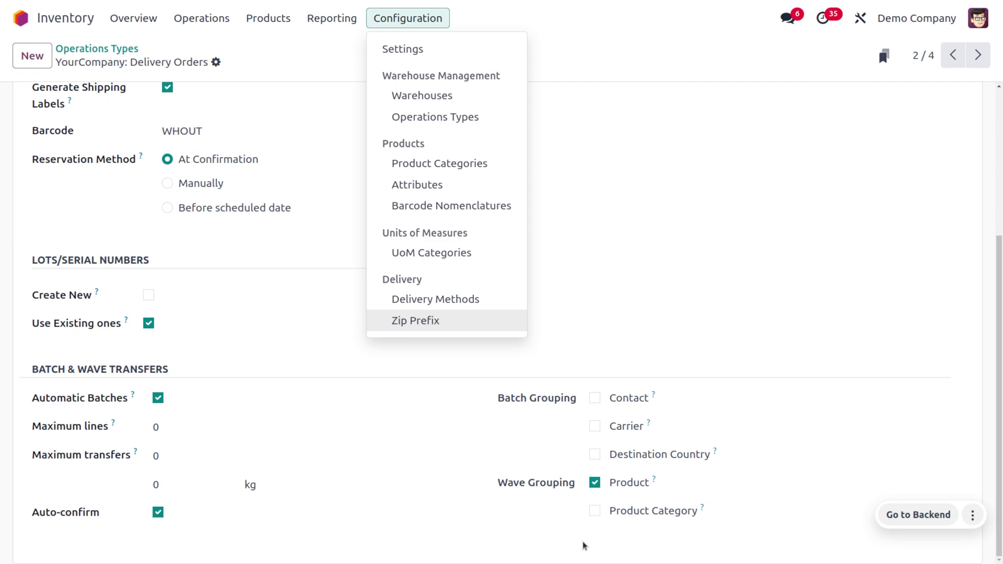
click(415, 53)
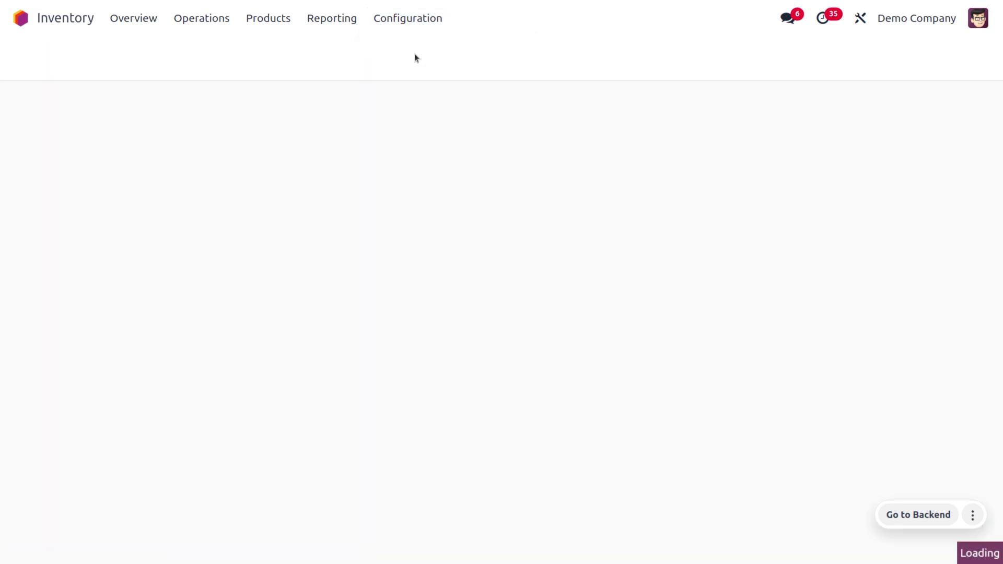
scroll(465, 439, down, 15)
scroll(467, 439, down, 5)
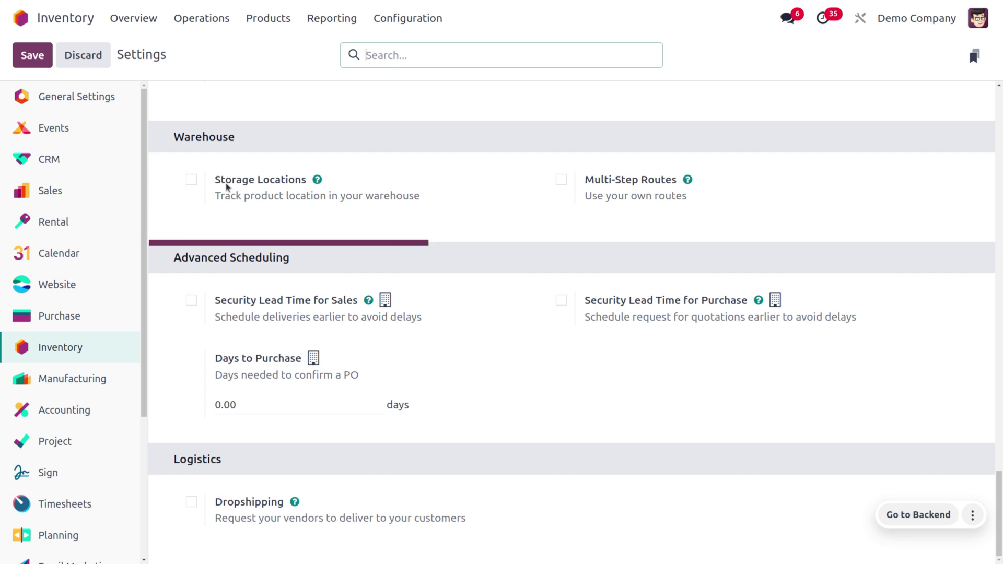
click(191, 180)
click(32, 55)
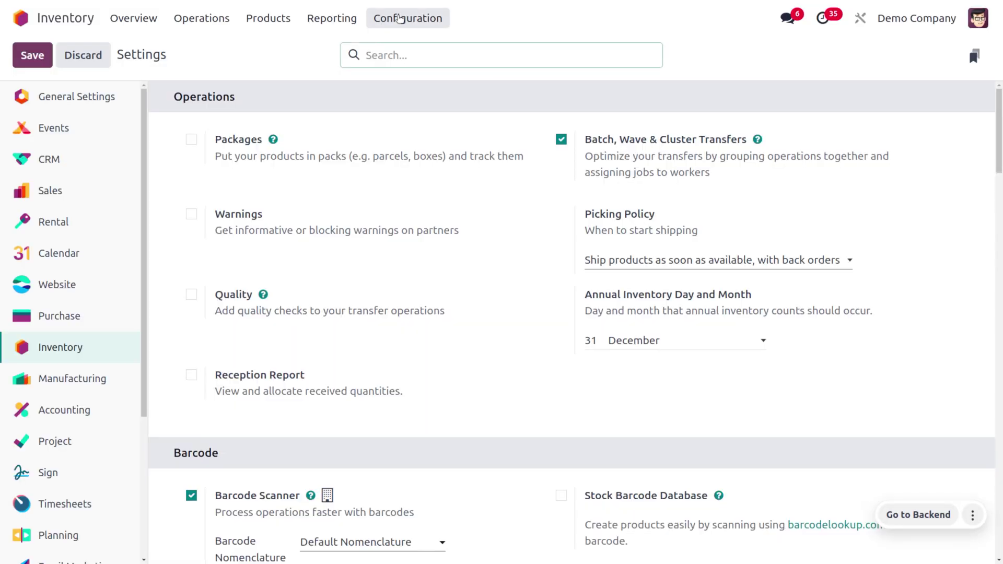
Try the Location wave grouping on the Delivery Orders operation type, clear it again and save.
click(399, 19)
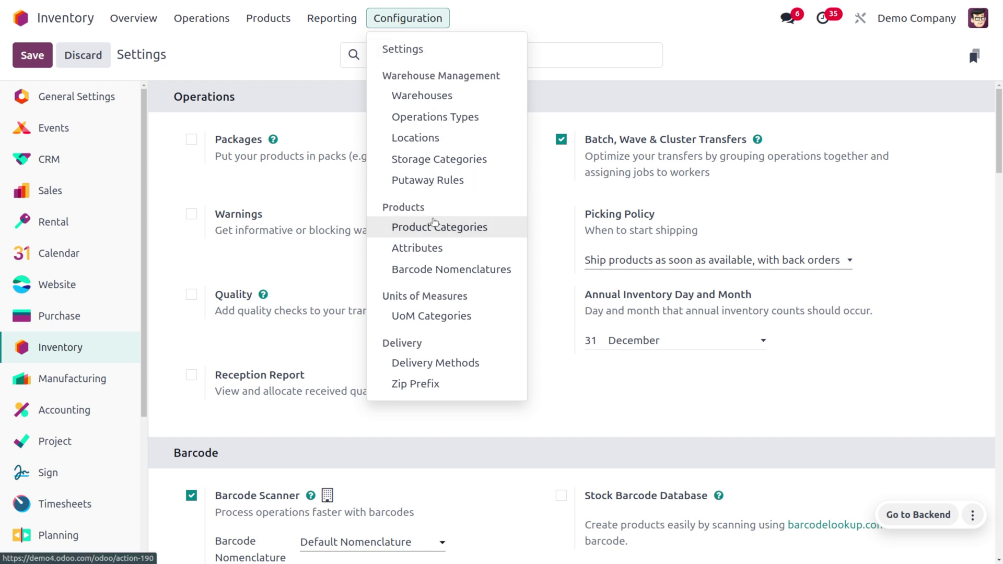
click(423, 122)
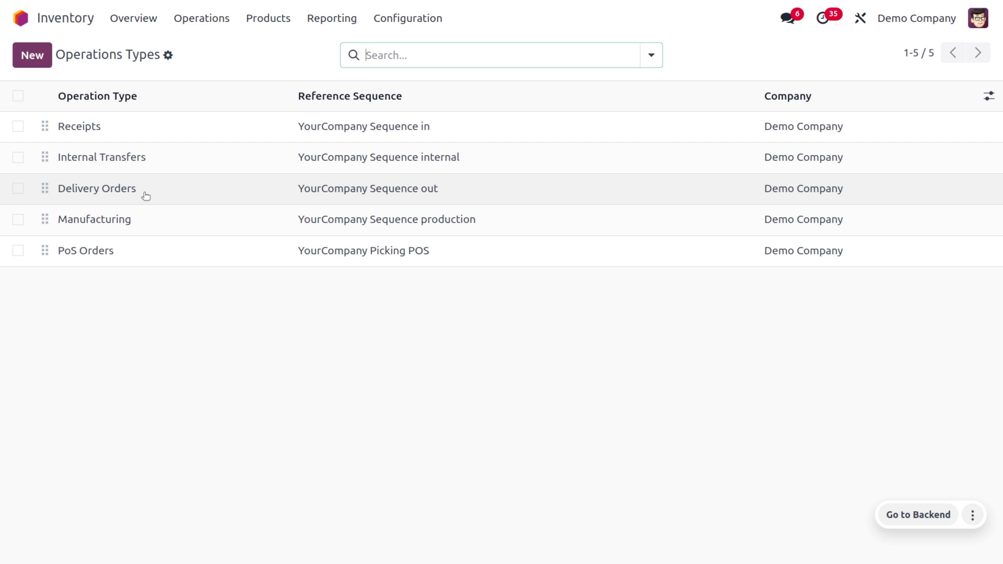
click(146, 196)
scroll(504, 547, down, 5)
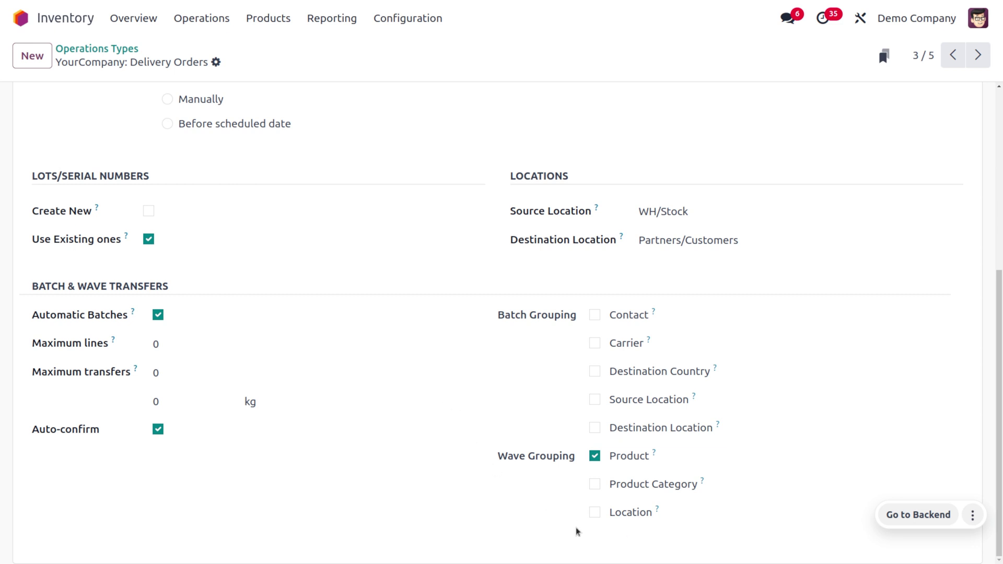
click(594, 514)
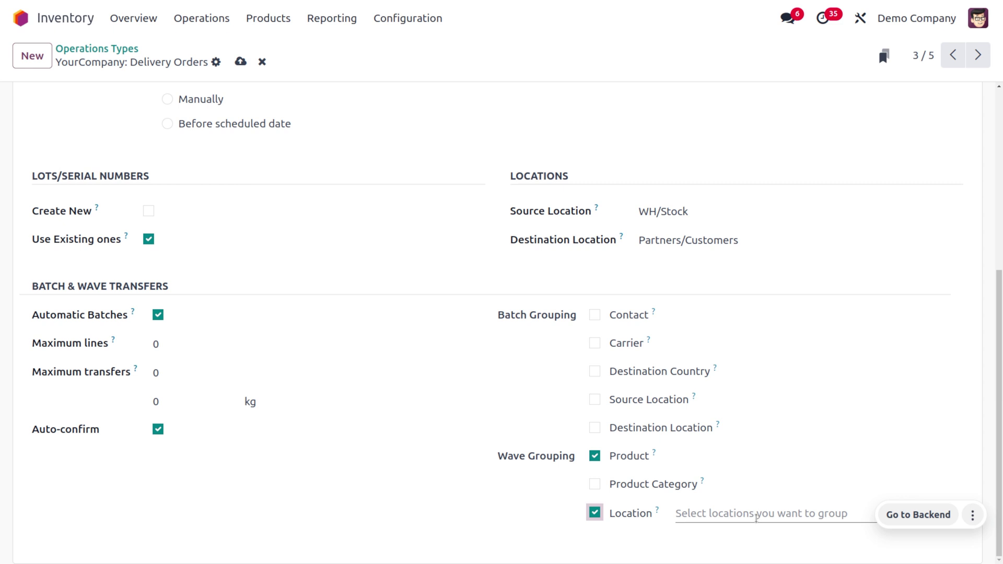
click(594, 513)
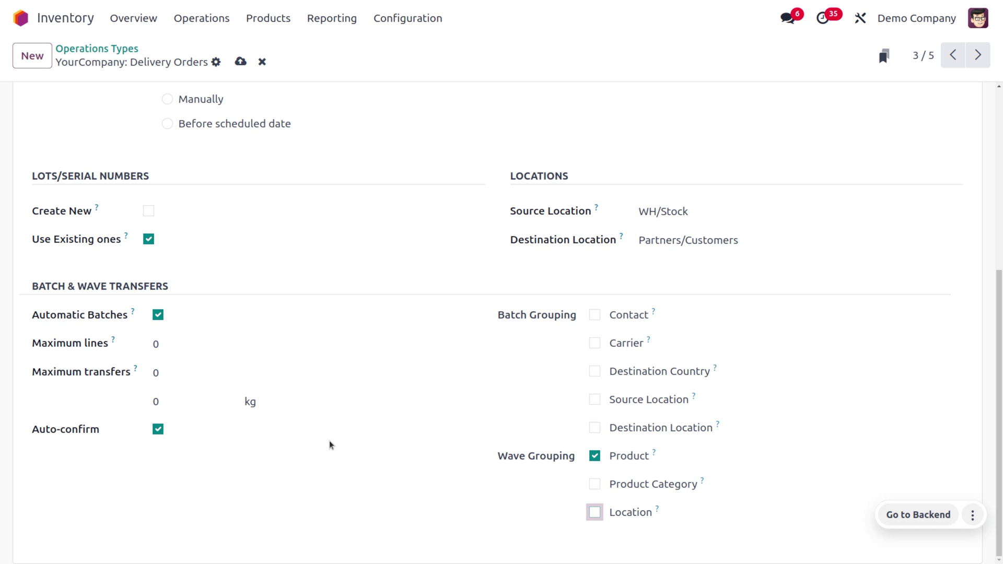
click(240, 63)
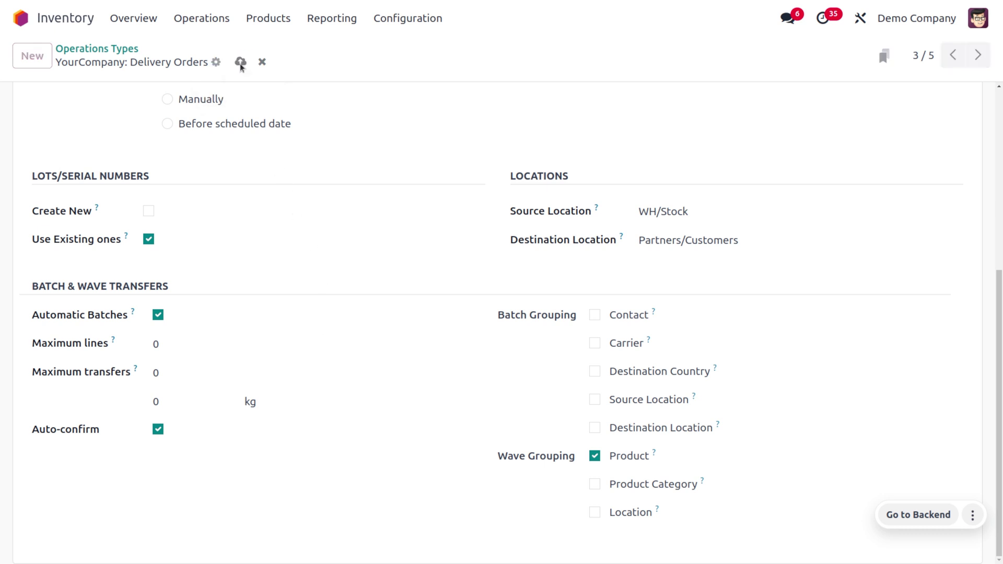
Switch to the Sales app and create a new quotation for the customer Deco Addict.
click(19, 27)
text(sa)
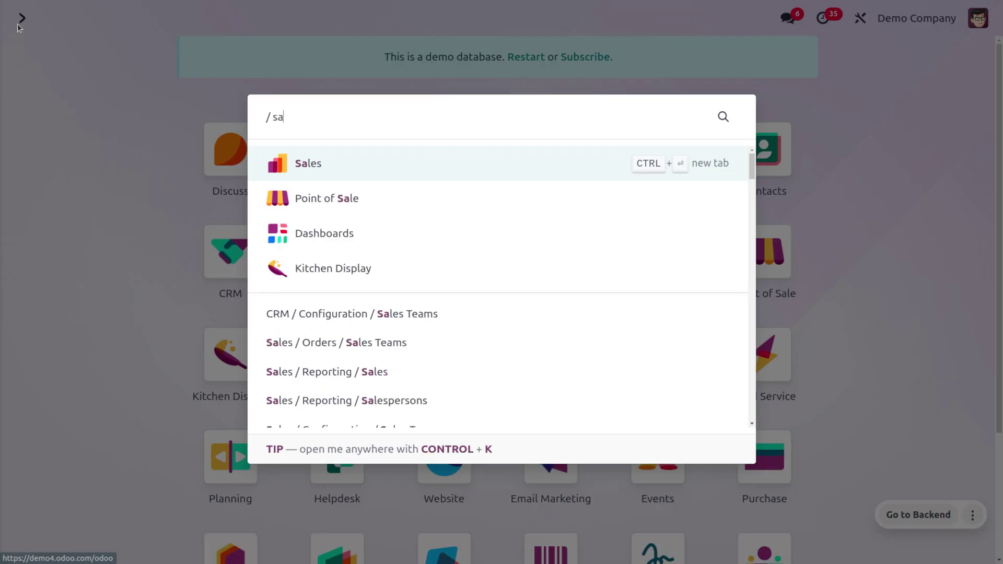
key(Return)
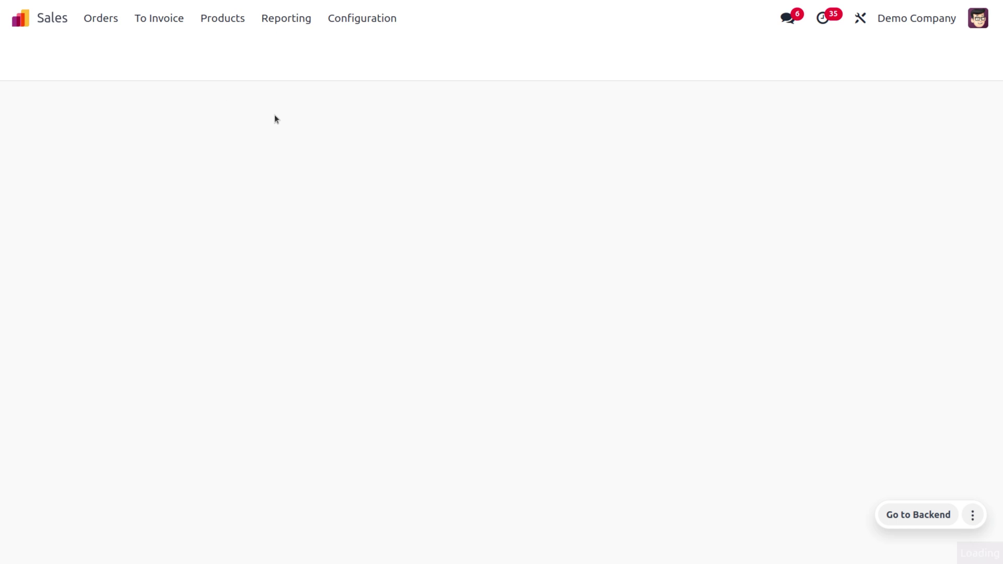
click(32, 55)
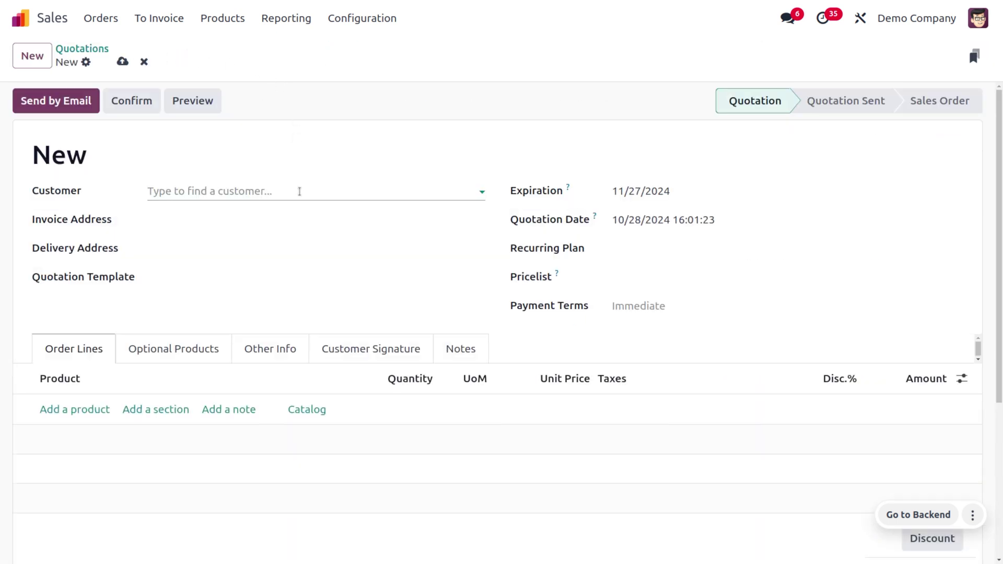
click(298, 190)
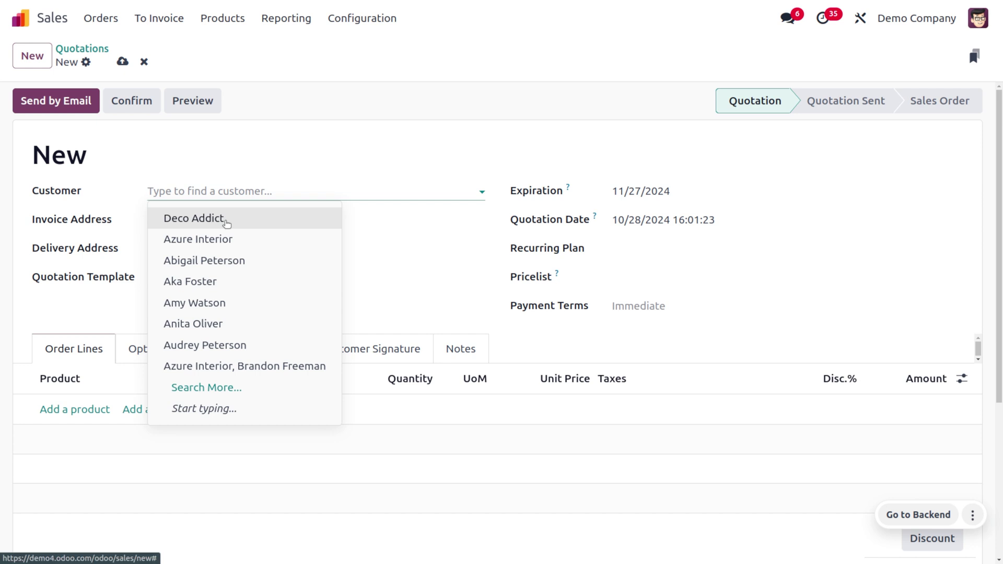
click(228, 220)
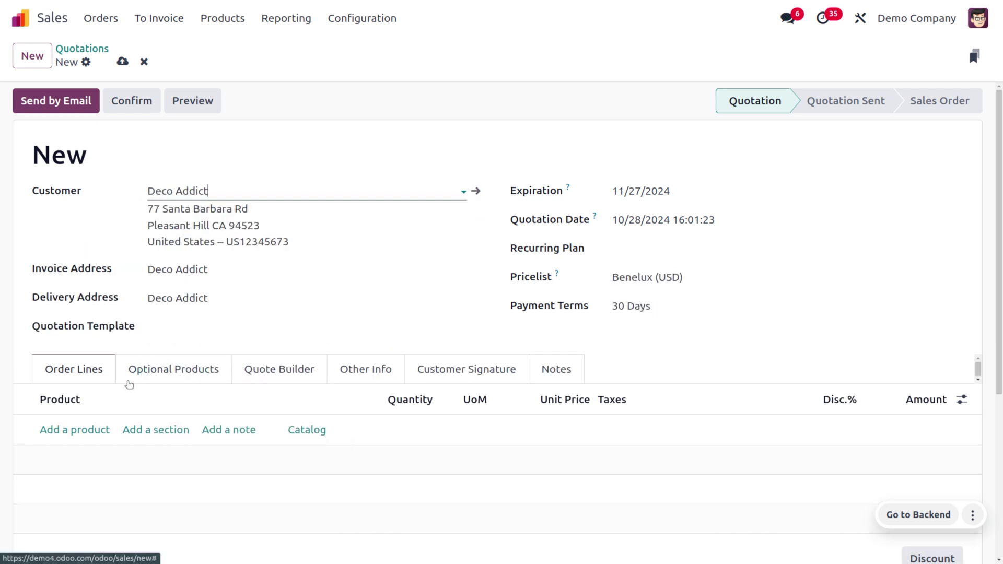
Add 2 Customizable Desks (DESK0006, Custom, Black) and 4 Storage Boxes (E-COM08) to the quotation from the product catalog.
click(310, 430)
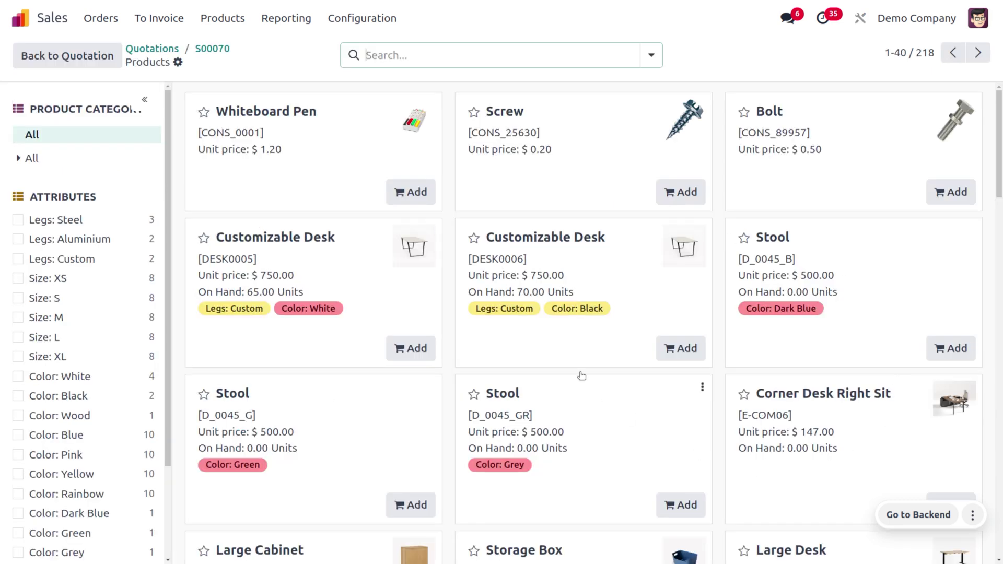
scroll(679, 459, down, 2)
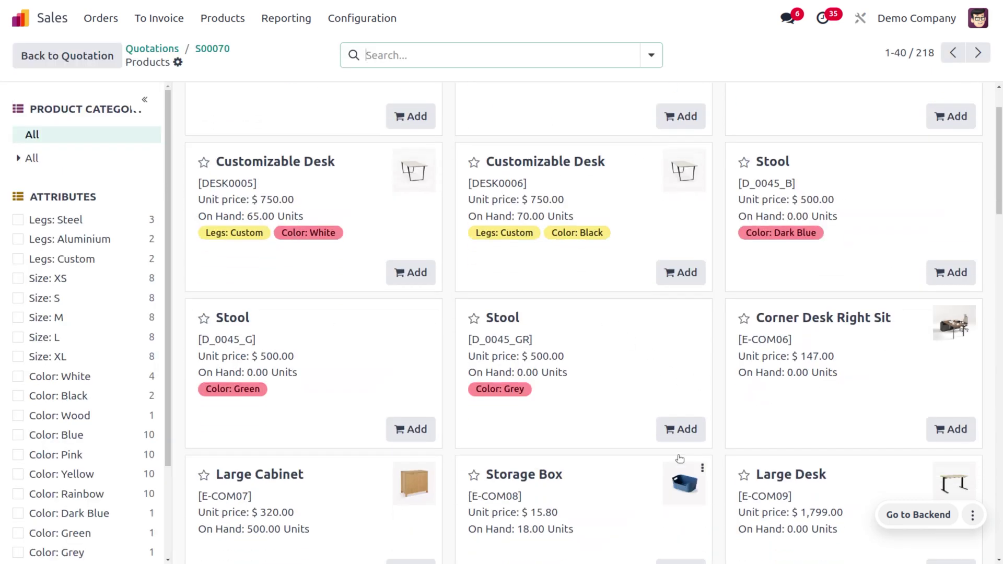
click(685, 276)
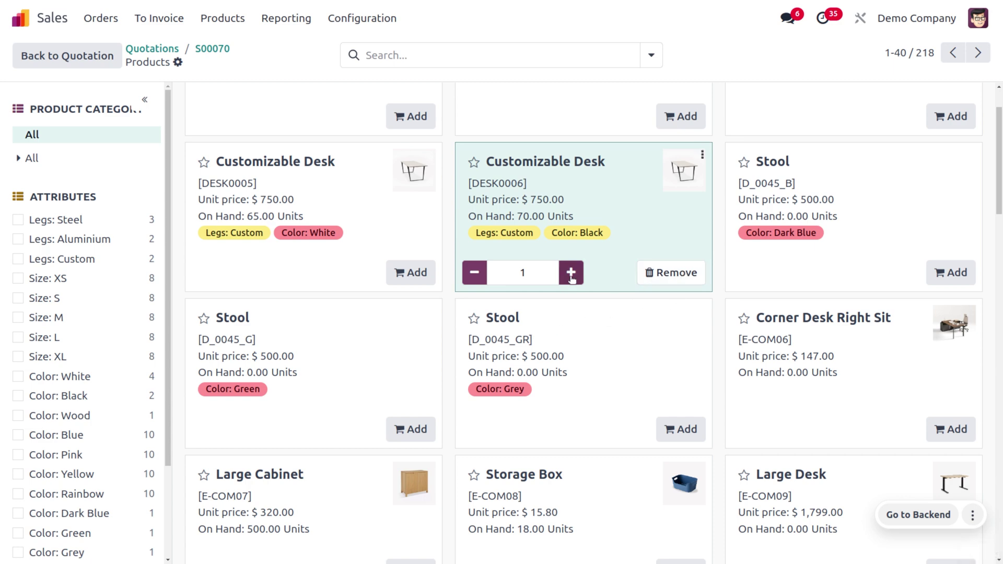
scroll(653, 439, down, 5)
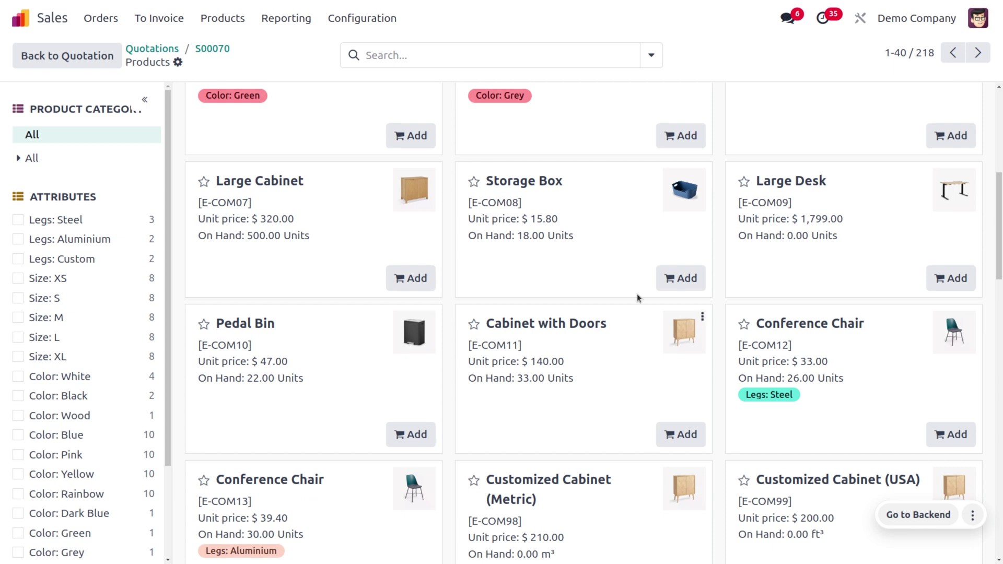
click(679, 283)
click(570, 278)
click(570, 278)
click(569, 278)
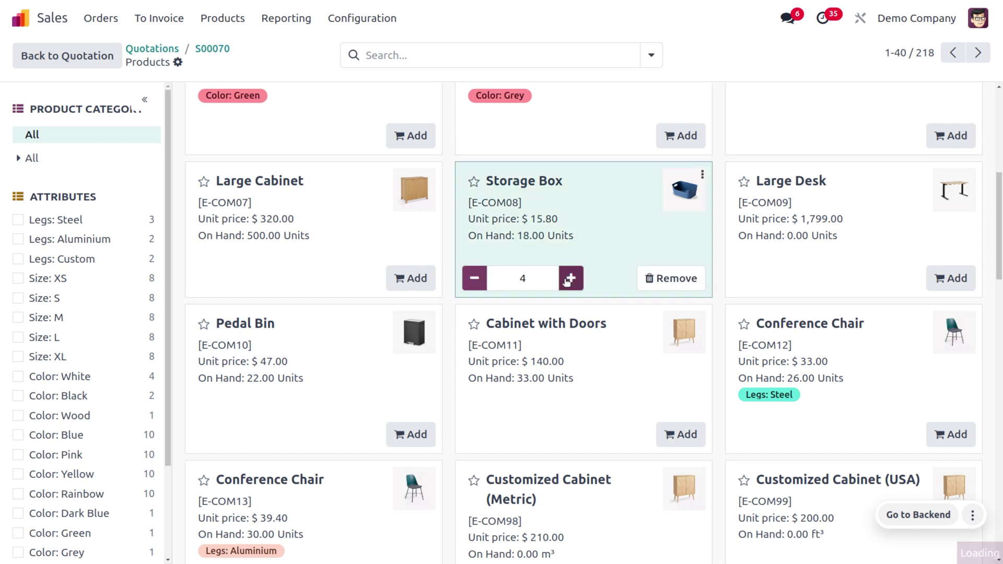
Add 1 Cabinet with Doors (E-COM11) and 1 Individual Workplace (FURN_0789), and return to the quotation to review its lines.
click(681, 442)
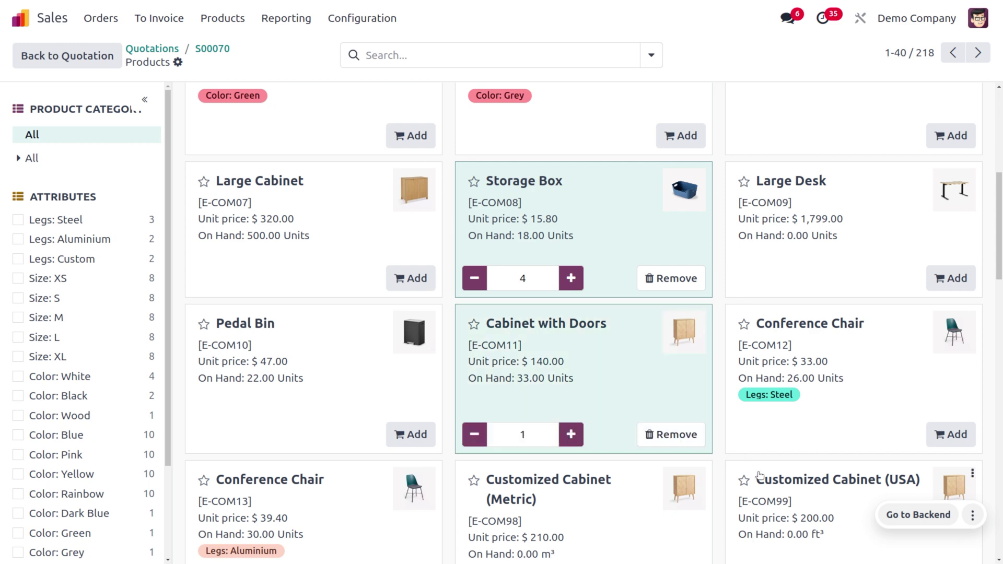
scroll(760, 476, down, 3)
scroll(760, 475, down, 4)
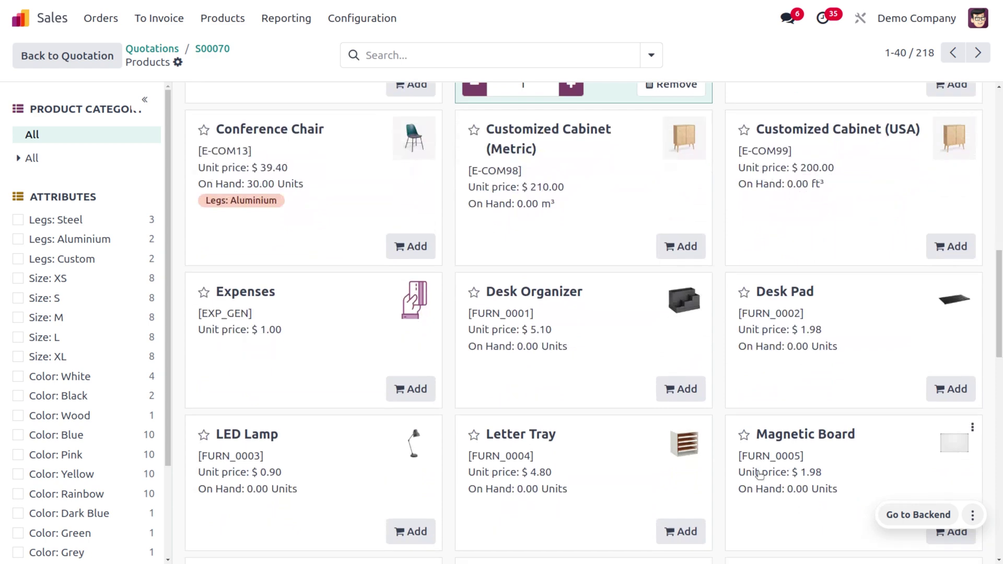
scroll(648, 498, down, 6)
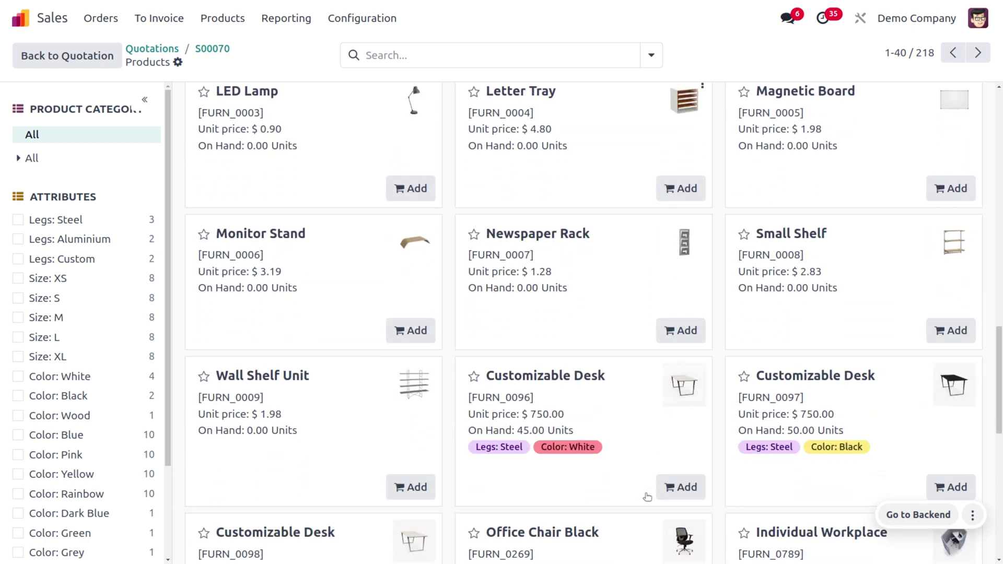
scroll(648, 497, down, 1)
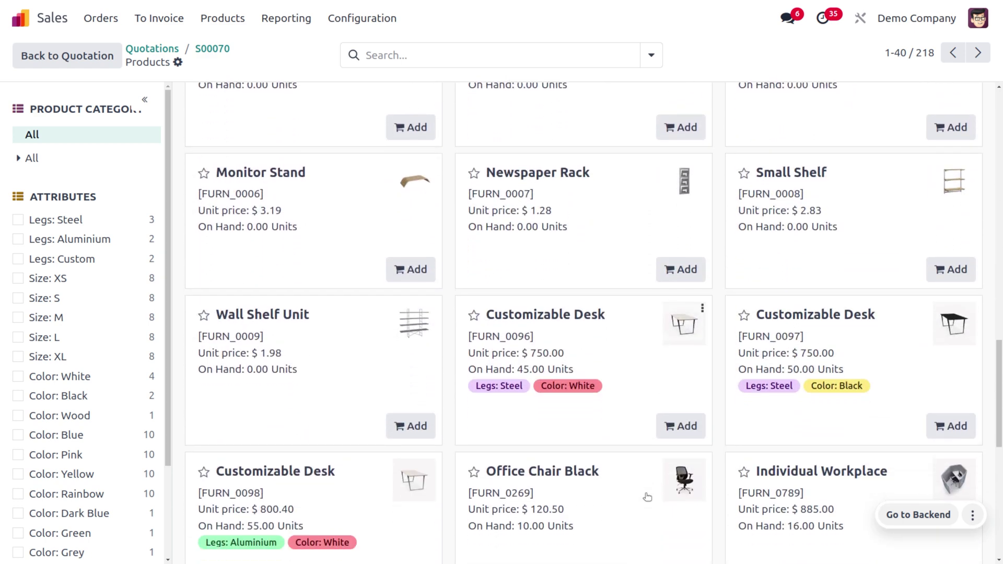
scroll(782, 490, down, 3)
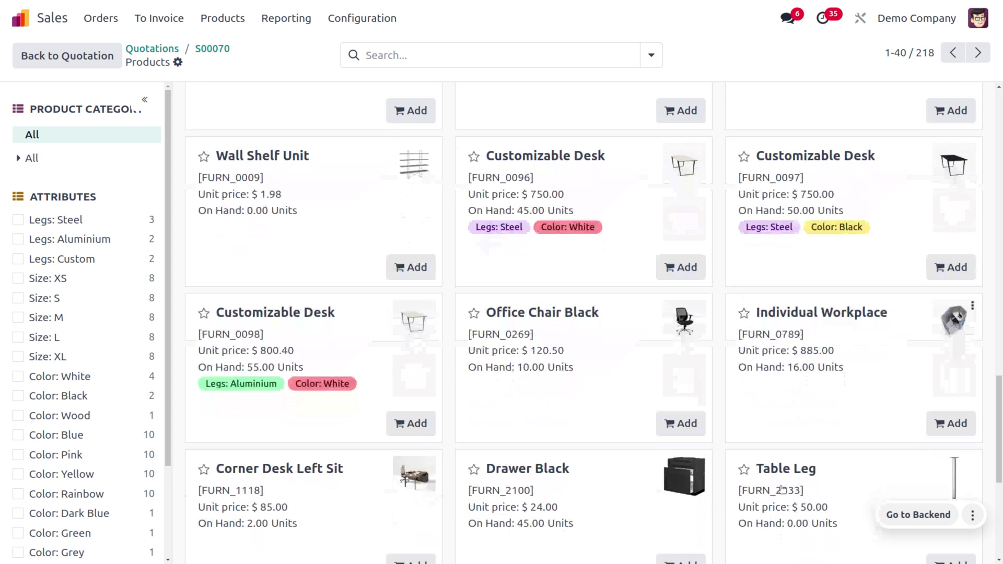
click(957, 424)
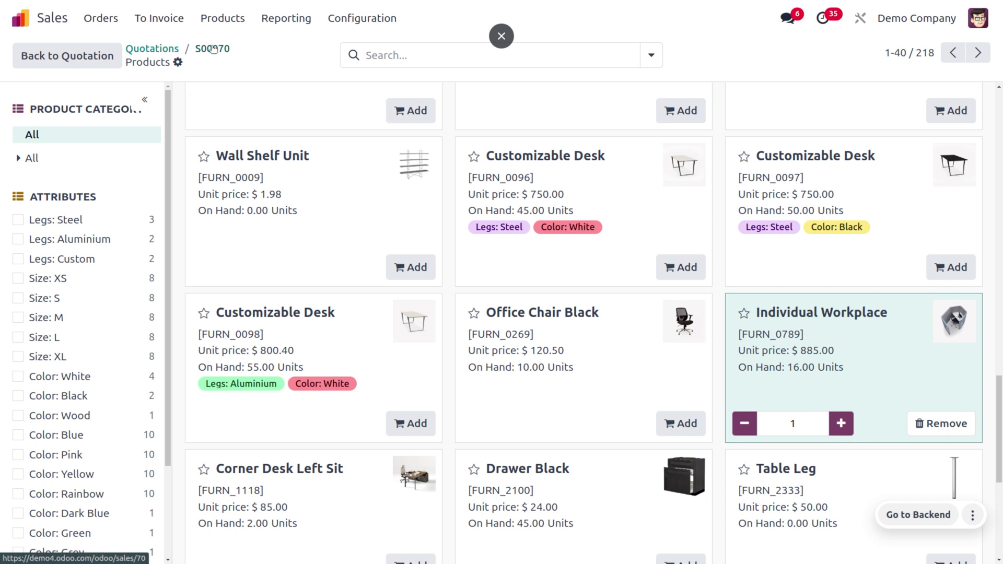
click(88, 59)
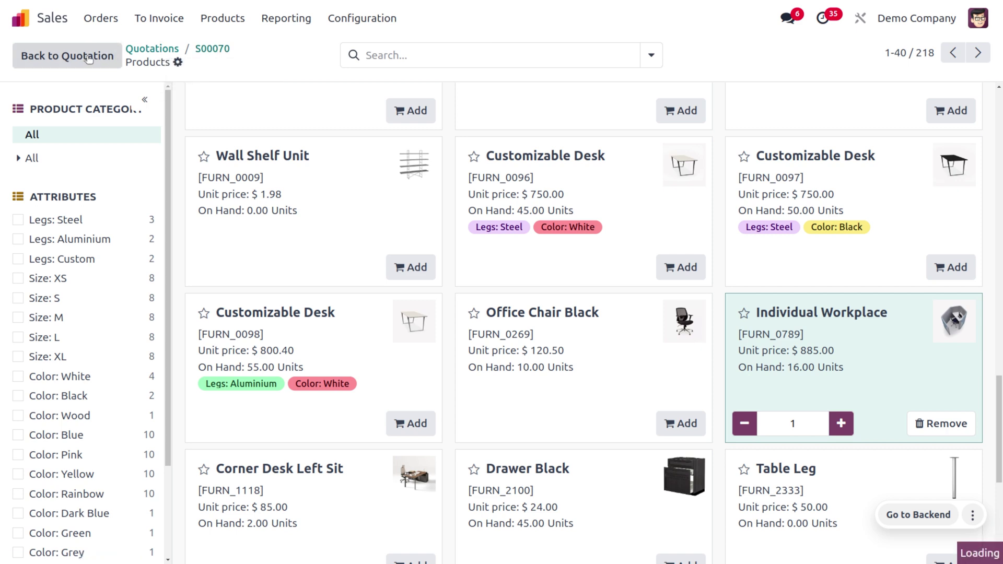
scroll(423, 394, down, 4)
scroll(422, 394, up, 5)
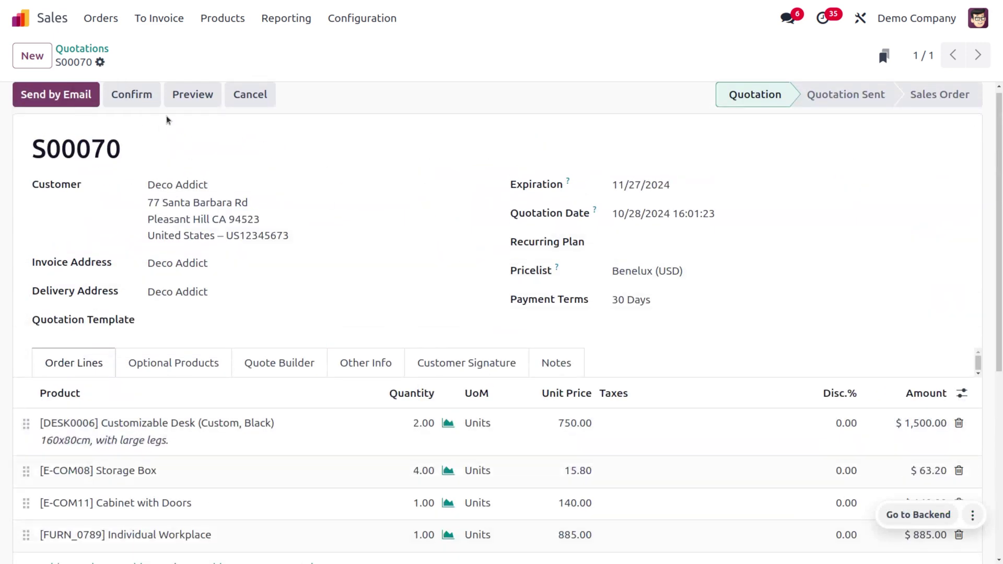
Duplicate the Deco Addict quotation, change the copy's customer to a different individual contact and save it.
click(100, 62)
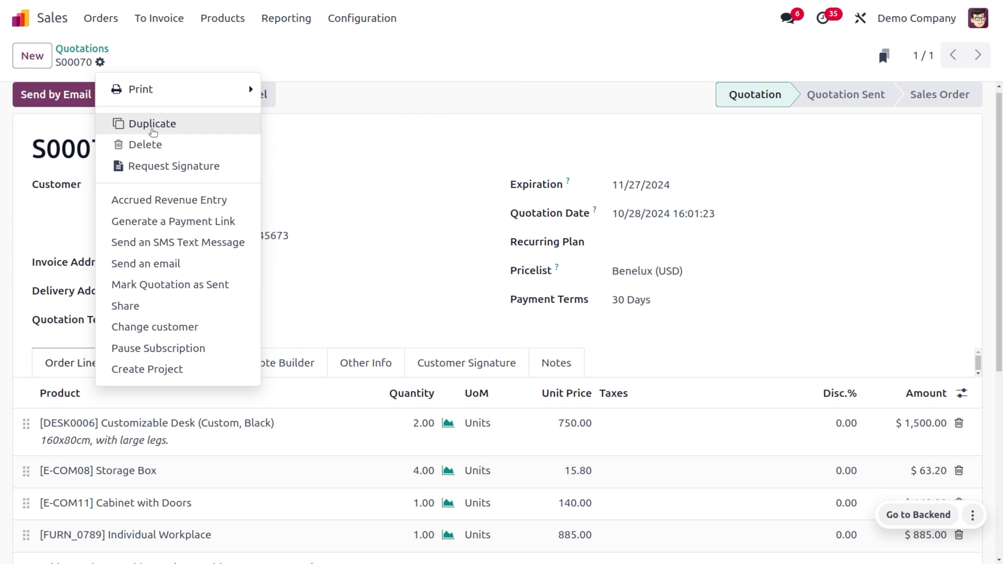
click(152, 126)
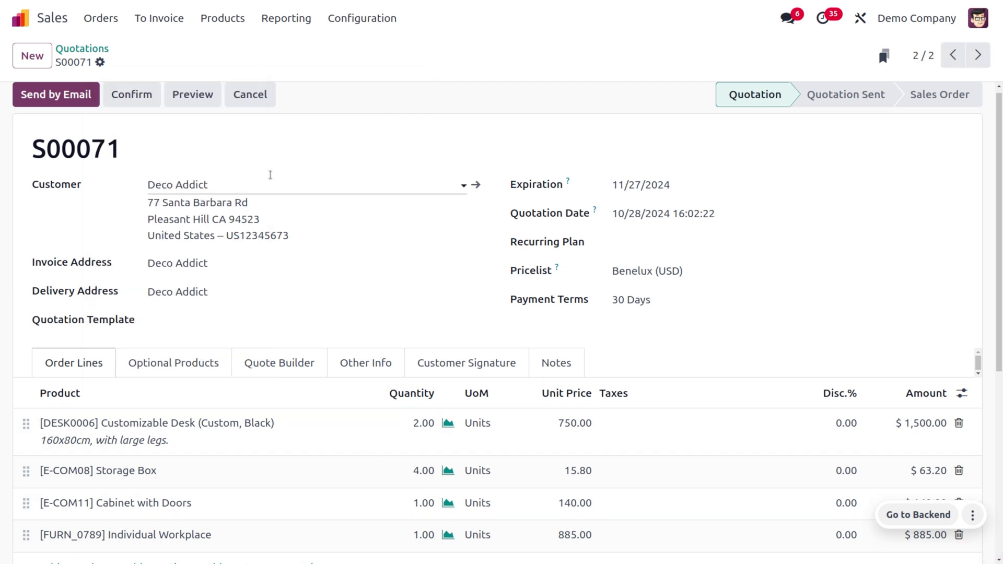
click(237, 183)
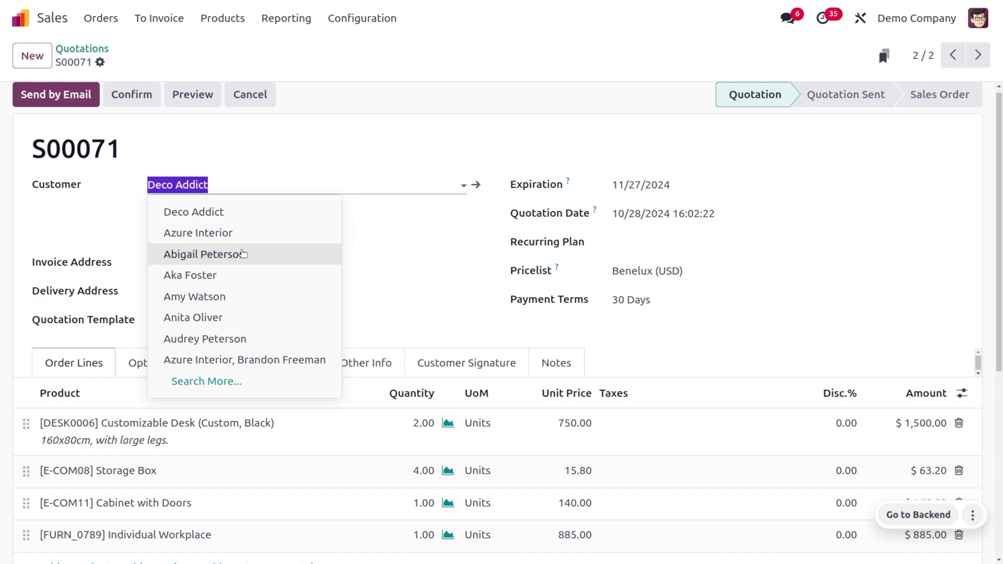
click(245, 273)
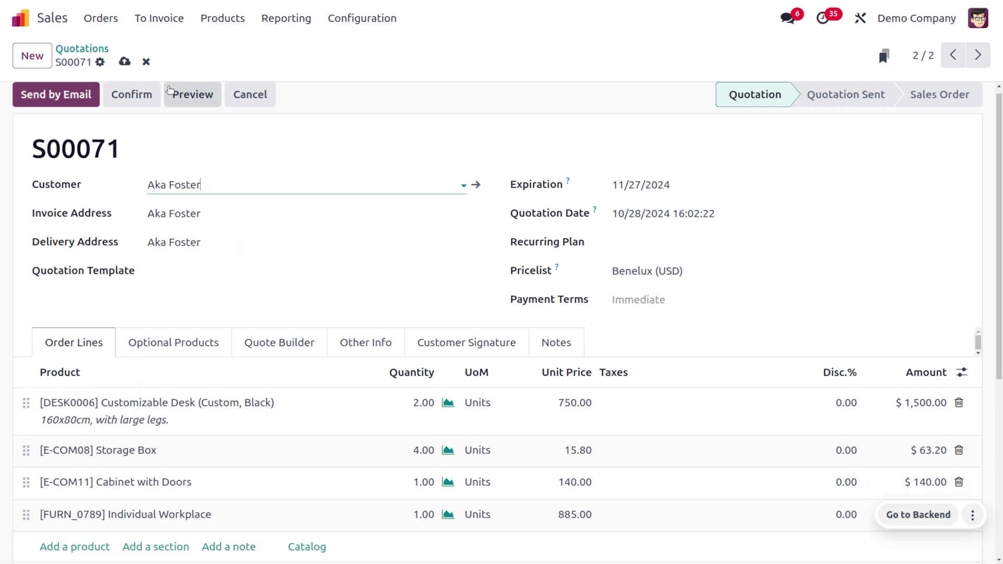
click(124, 62)
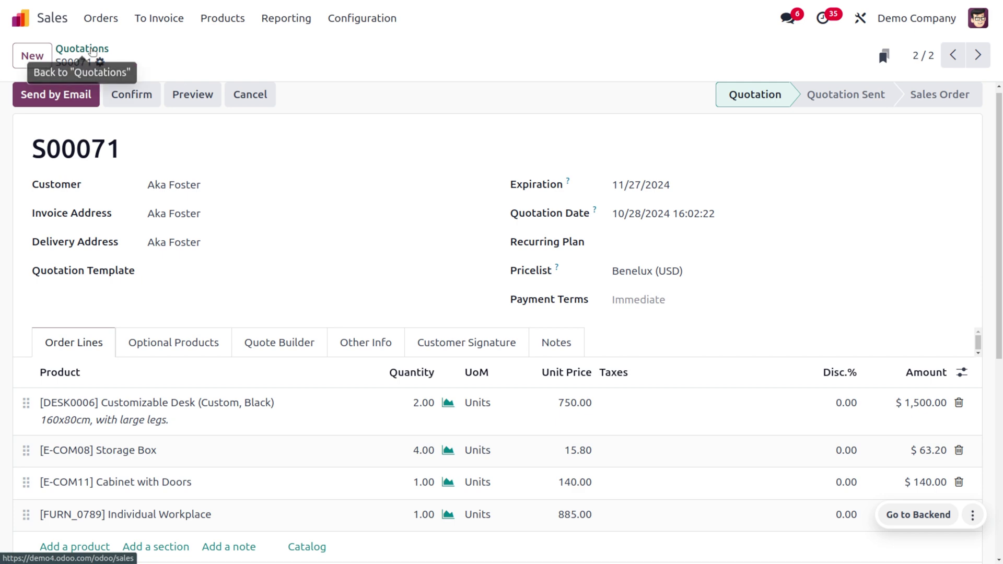
Select the two new quotations in the Quotations list and mark both as sent.
click(92, 49)
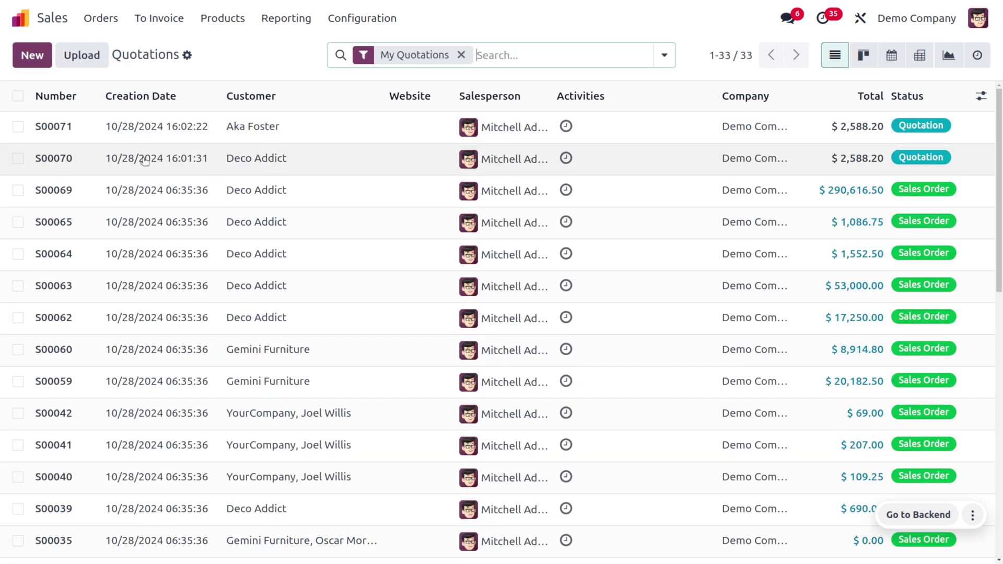
click(17, 126)
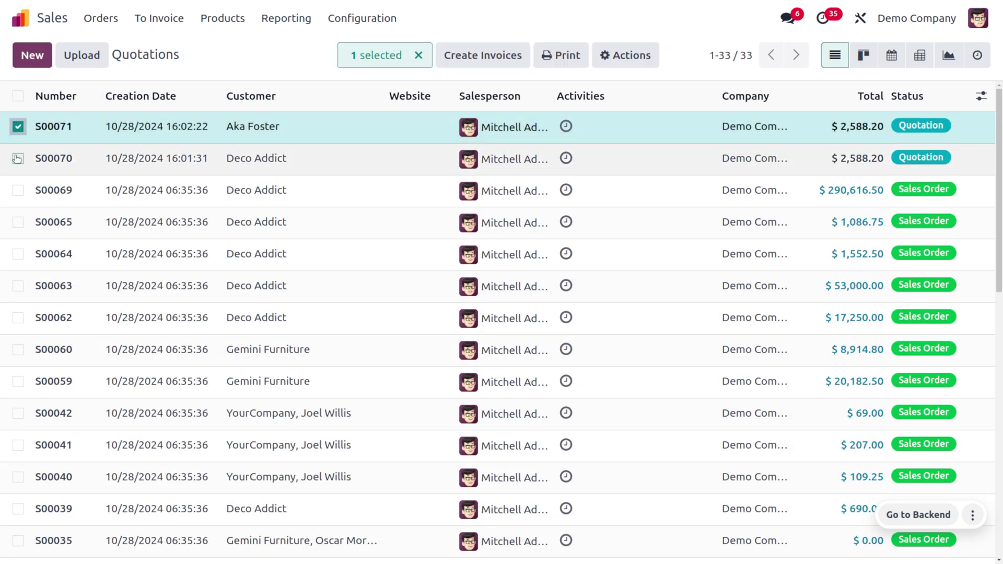
click(17, 158)
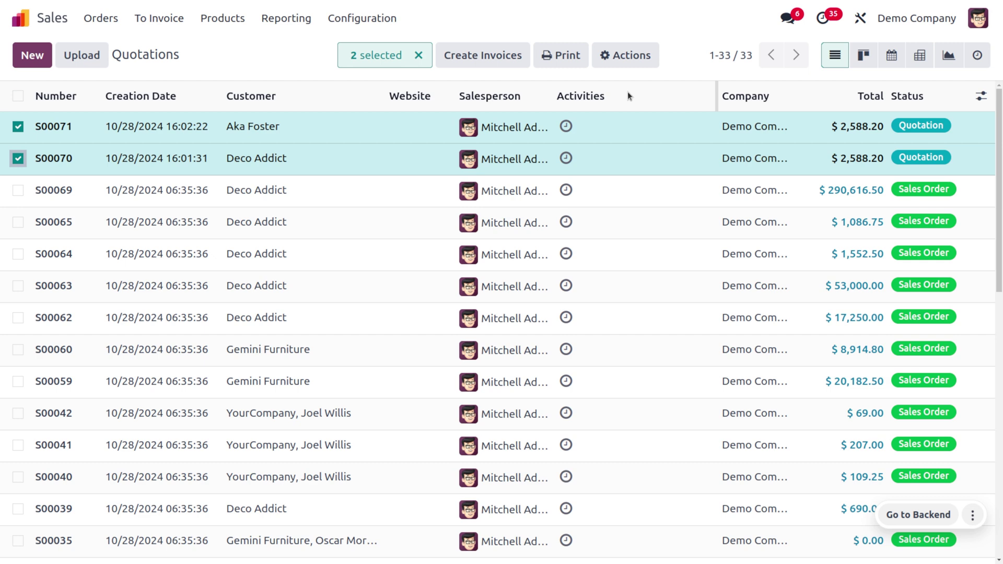
click(631, 57)
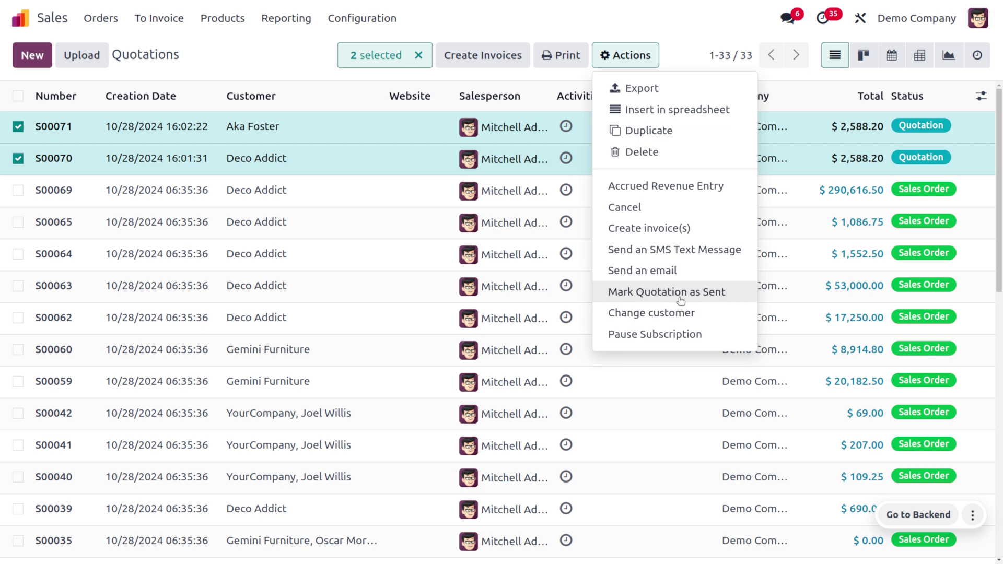
click(680, 301)
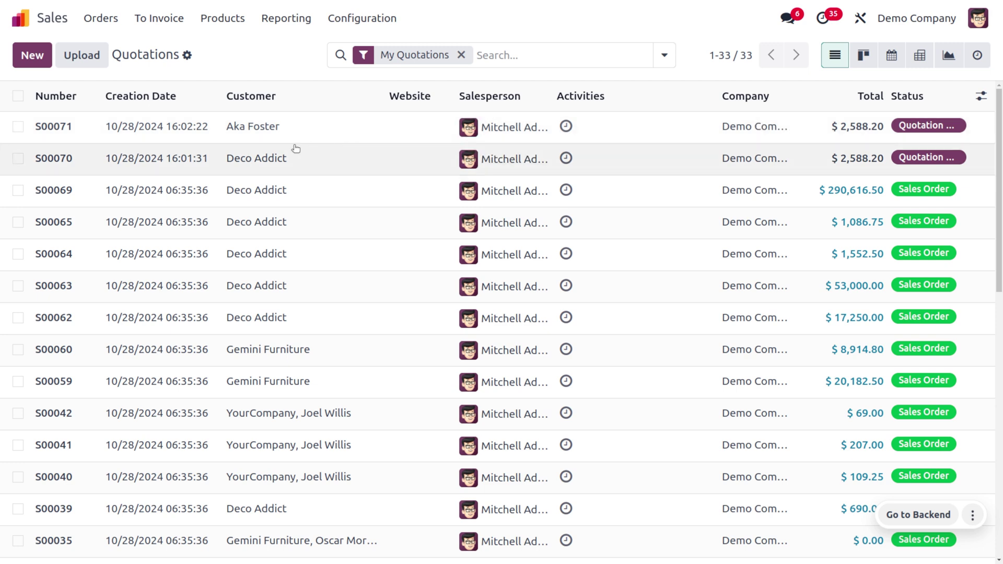
Confirm the duplicated quotation as a sales order and check the batch transfer assigned to each of its deliveries.
click(275, 134)
scroll(347, 354, down, 8)
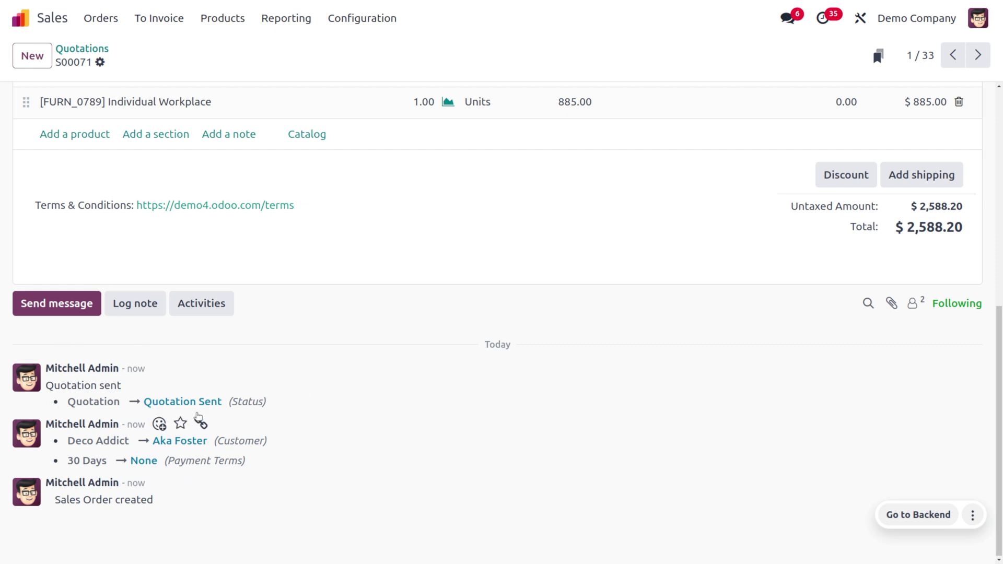
scroll(396, 386, up, 8)
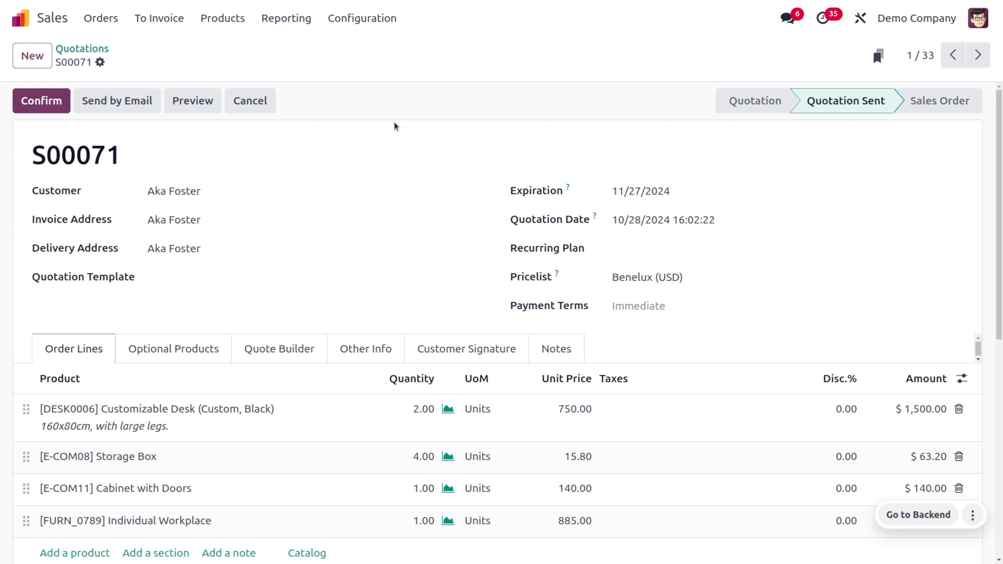
click(42, 102)
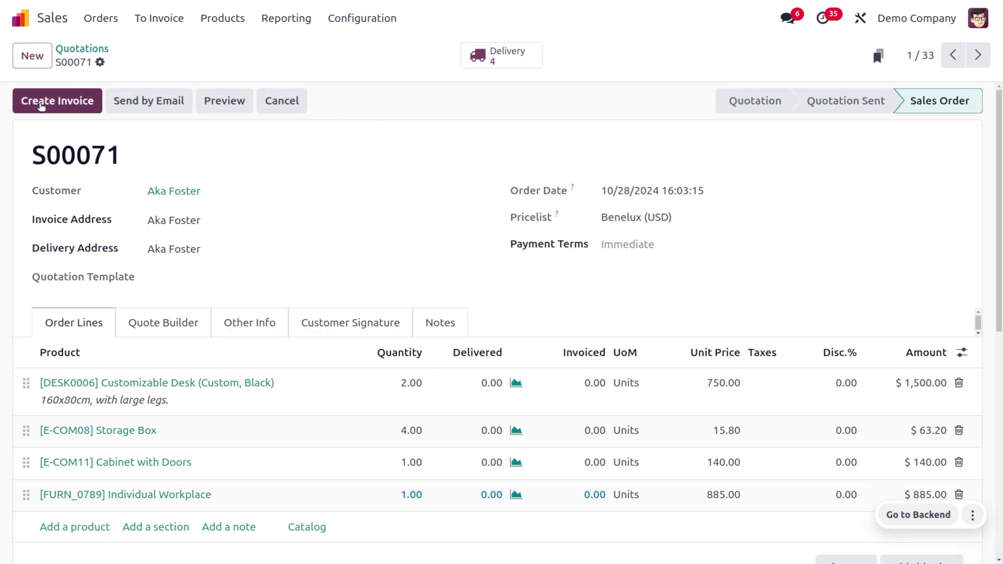
click(529, 50)
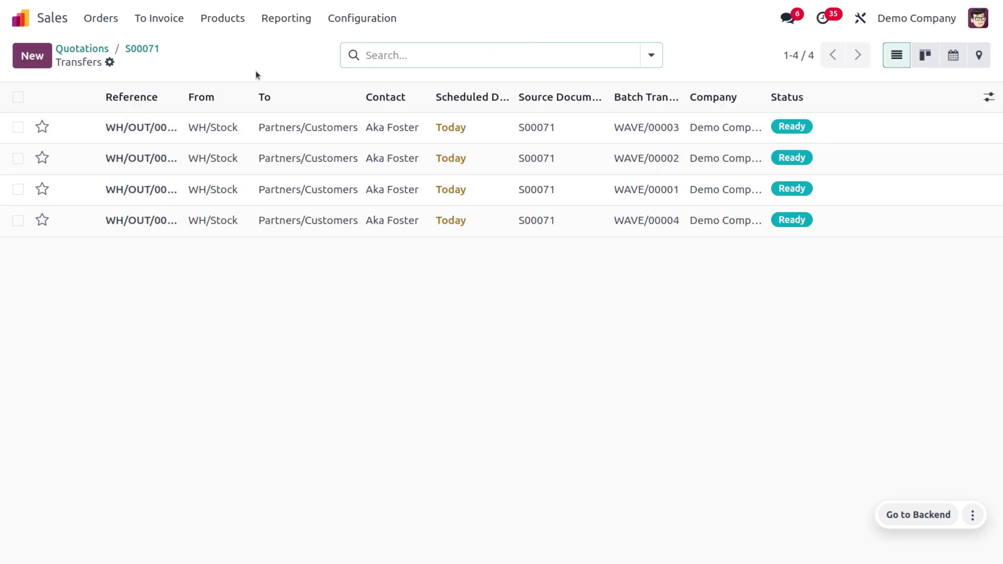
click(141, 50)
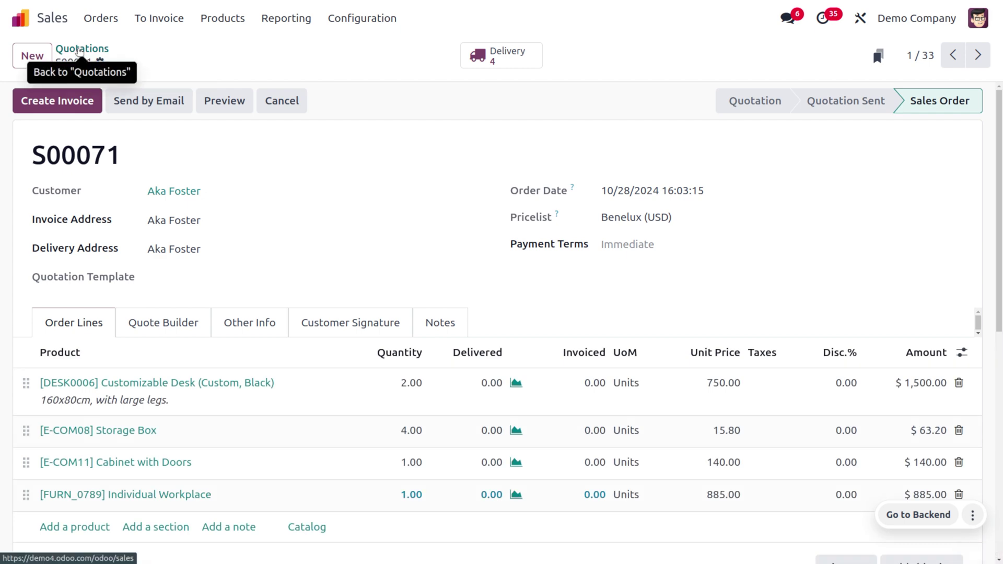
Open the Deco Addict quotation marked as sent from the Quotations list and confirm it as a sales order.
click(78, 52)
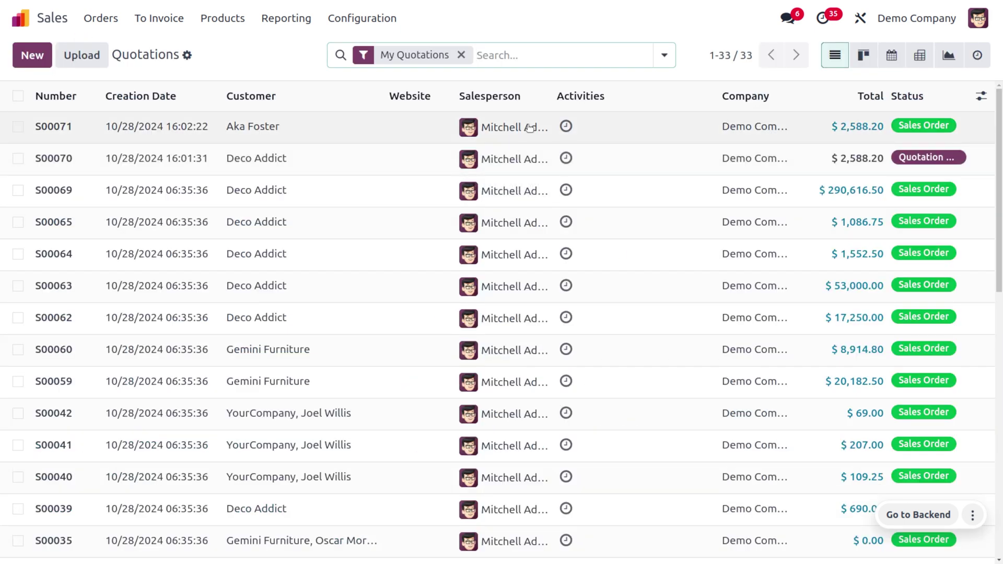
click(529, 168)
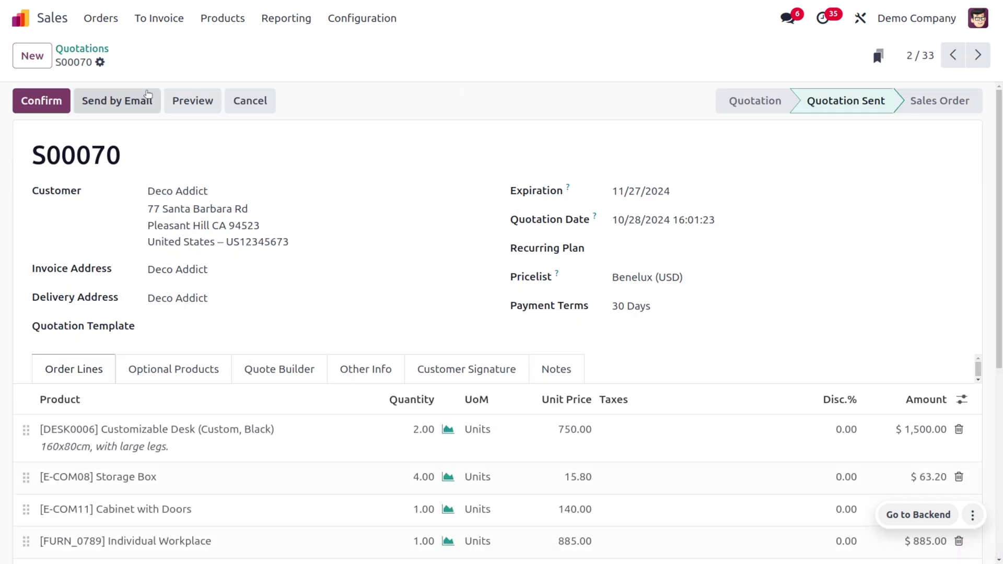
click(52, 100)
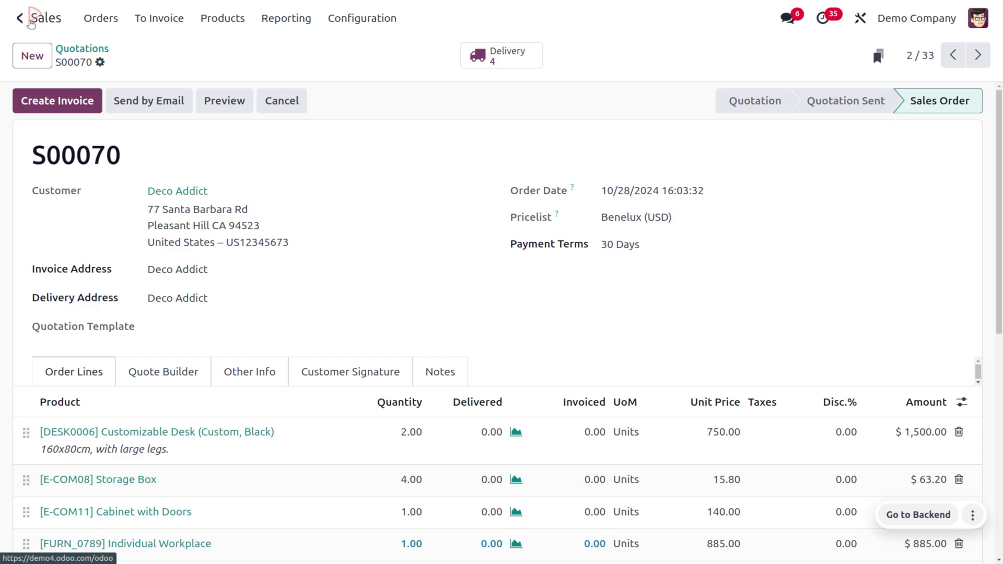
Switch to the Inventory app and open the Wave Transfers list to examine the waves grouped by product.
click(21, 19)
text(in)
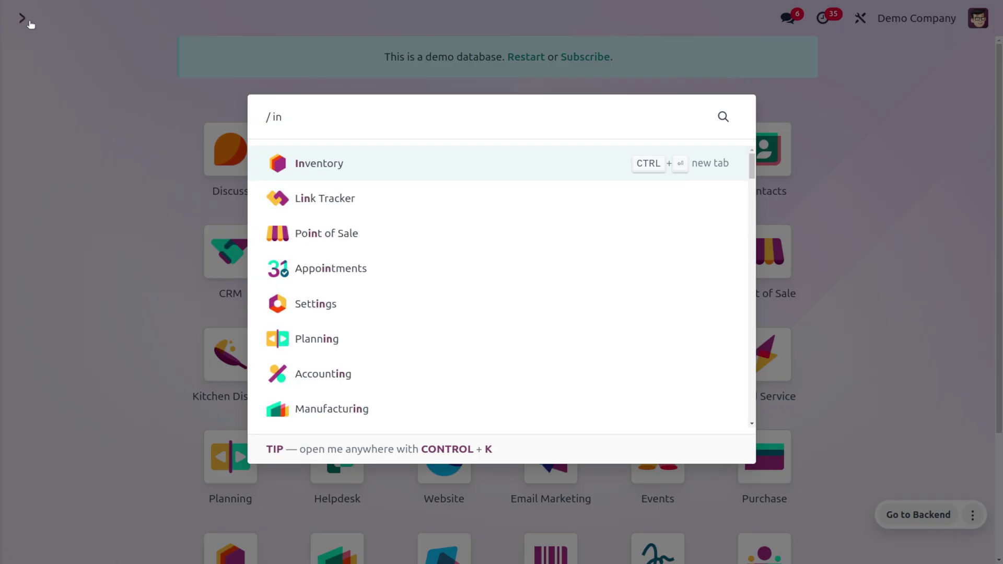
key(Return)
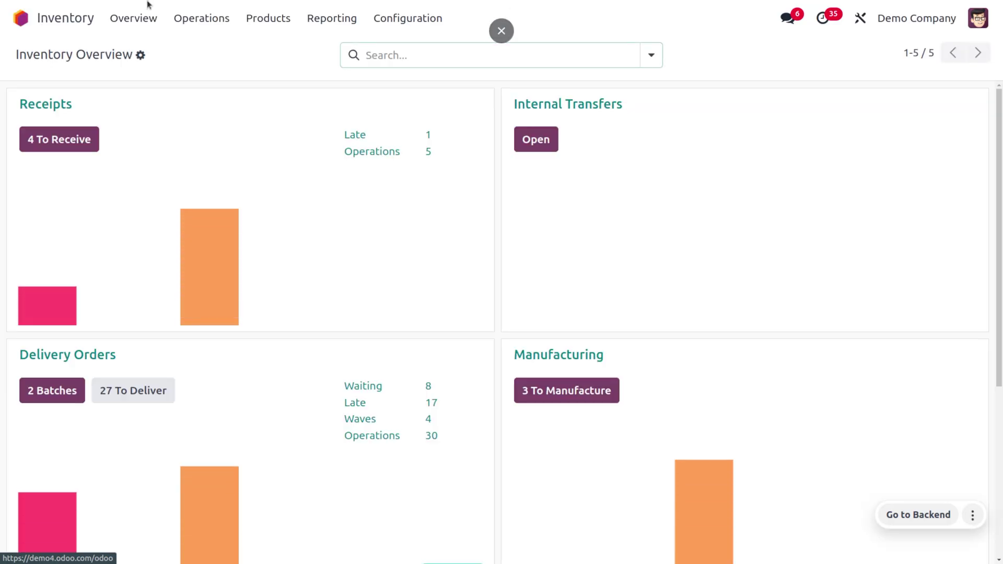
click(191, 18)
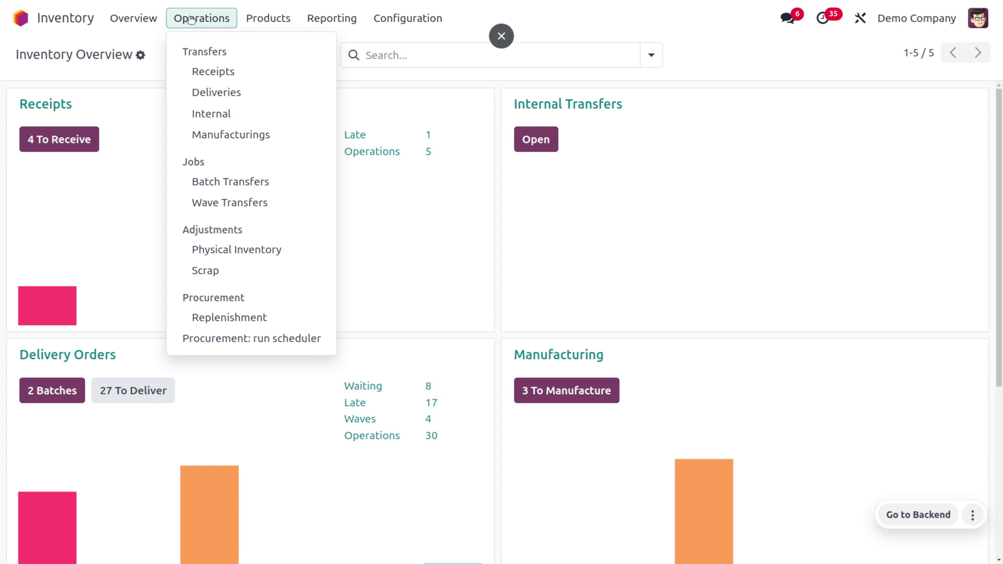
click(249, 208)
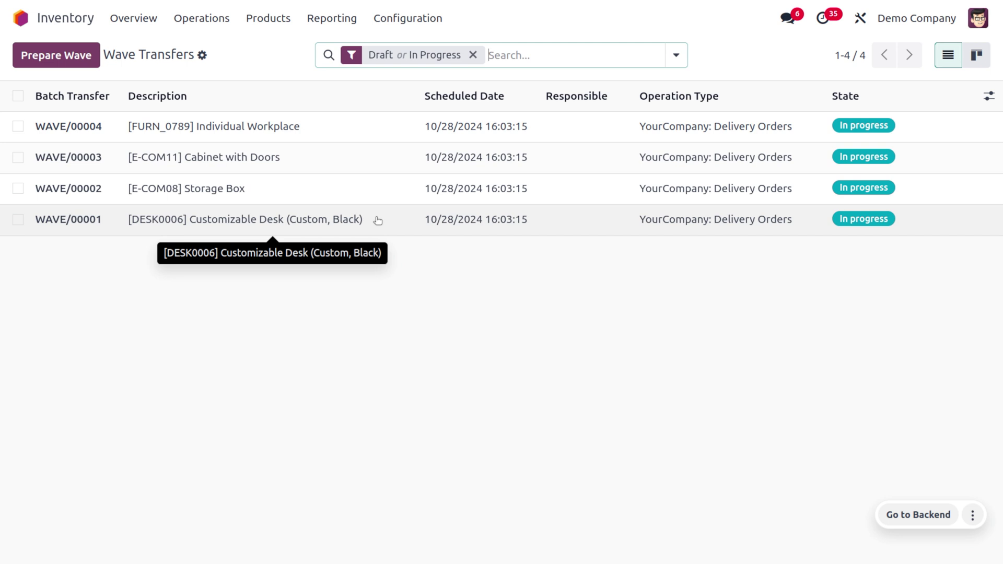
Open WAVE/00001 to examine its detailed operations and return to the Wave Transfers list.
click(377, 220)
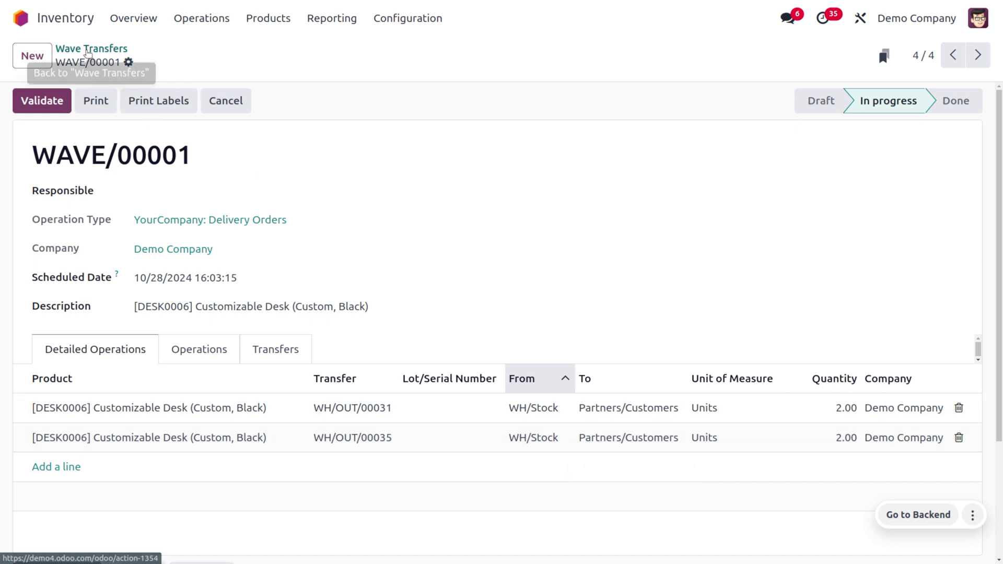
click(91, 49)
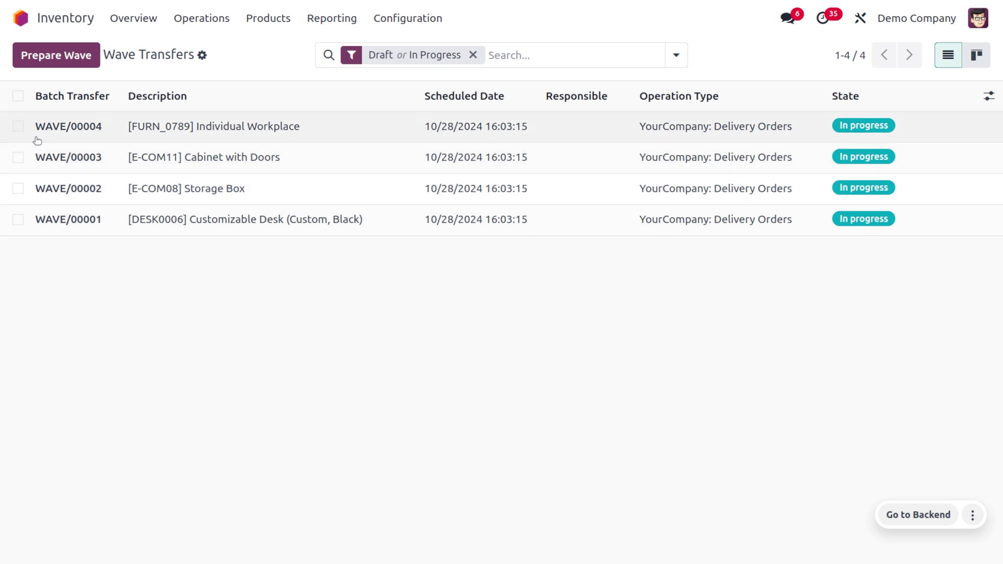
Prepare a new wave by adding the eight WH/Stock delivery lines currently assigned to WAVE/00001 through WAVE/00004.
click(19, 96)
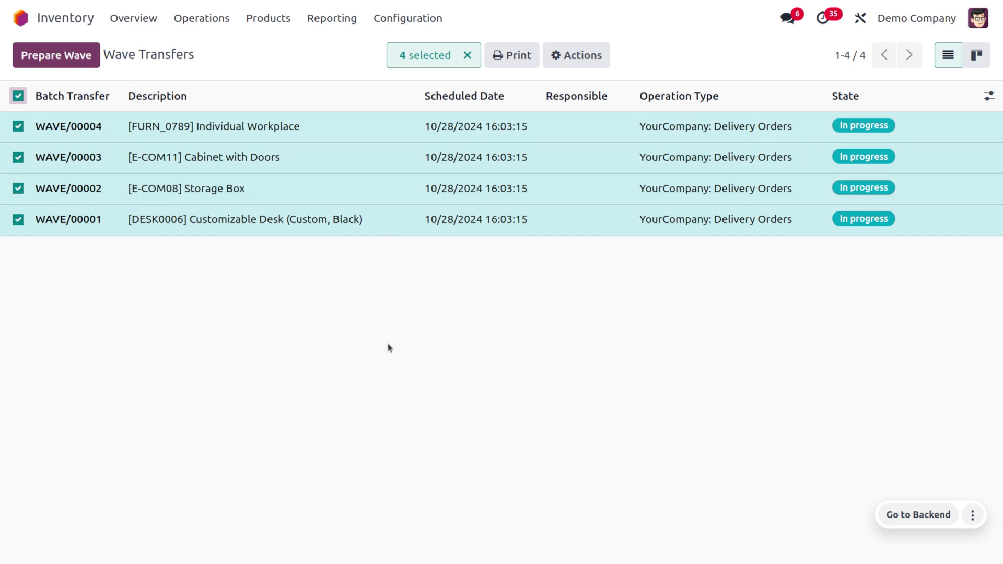
click(34, 56)
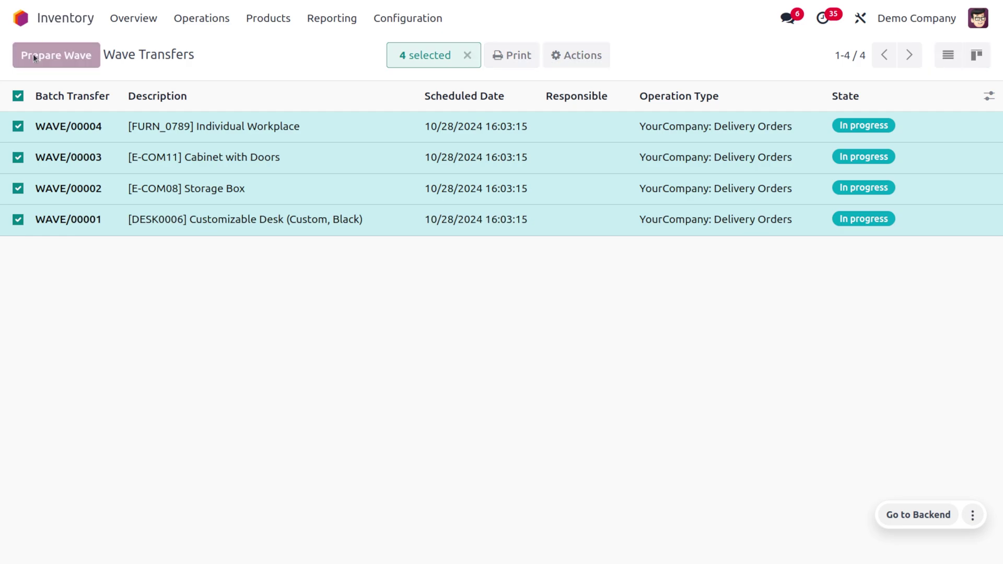
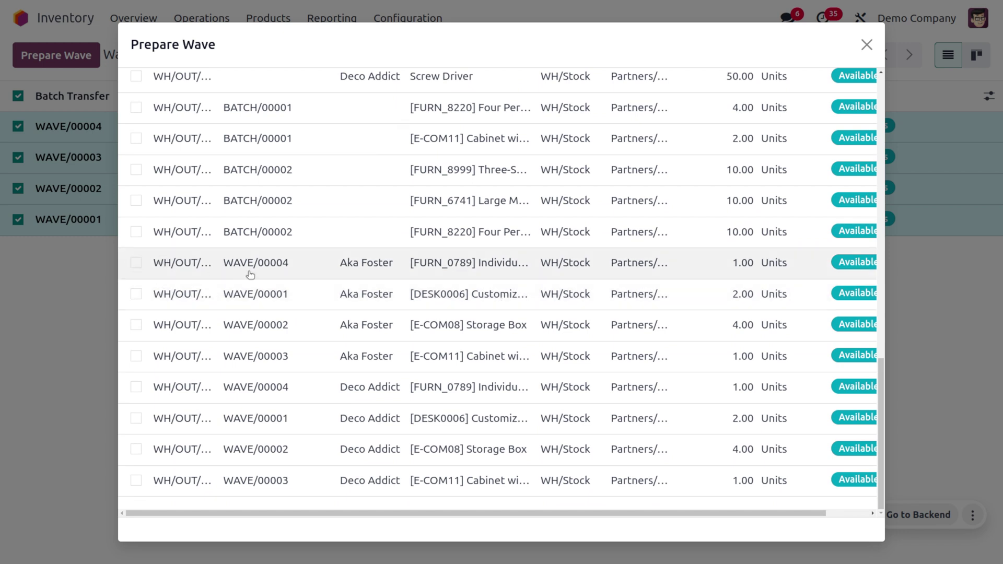
click(136, 263)
click(136, 294)
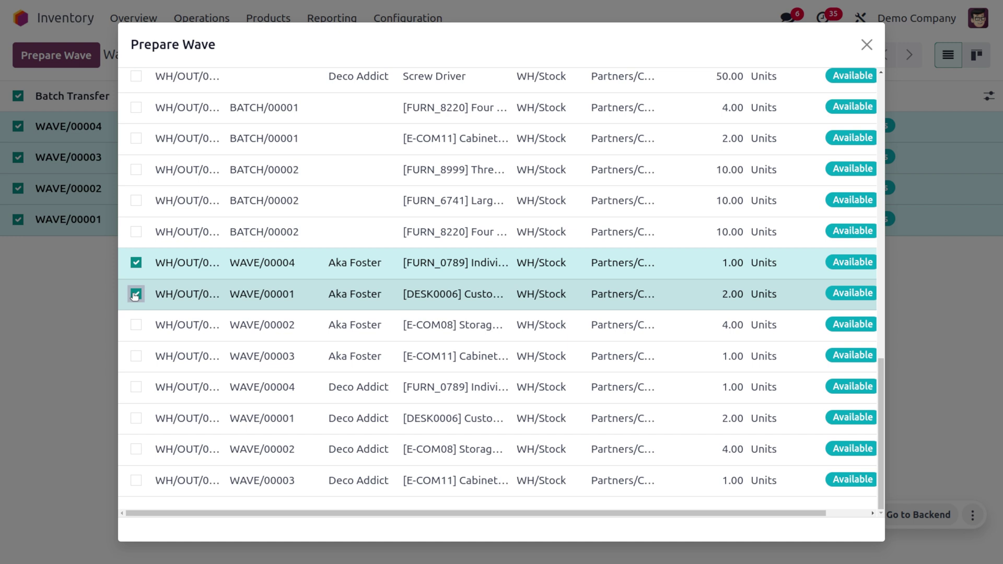
click(136, 326)
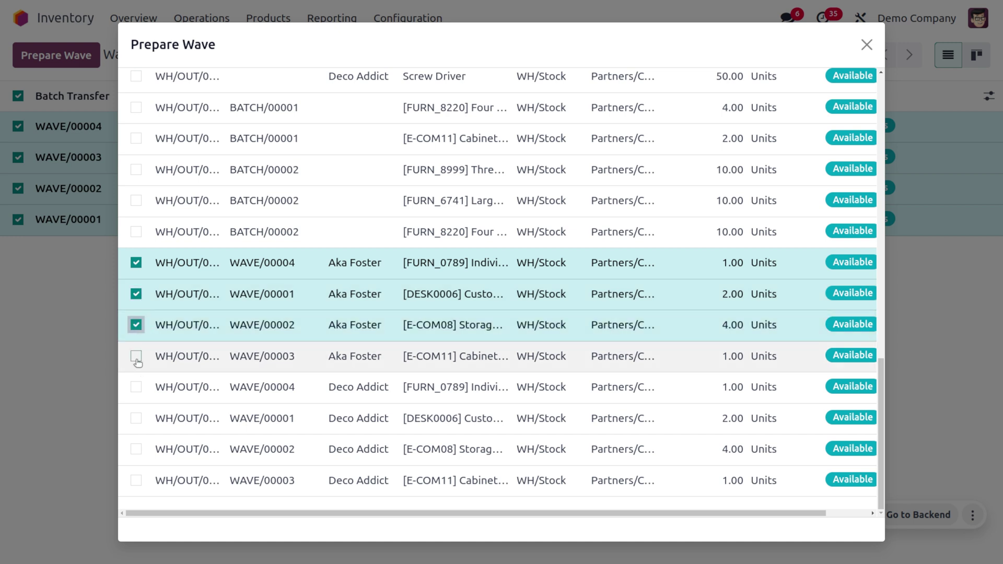
click(137, 357)
click(136, 387)
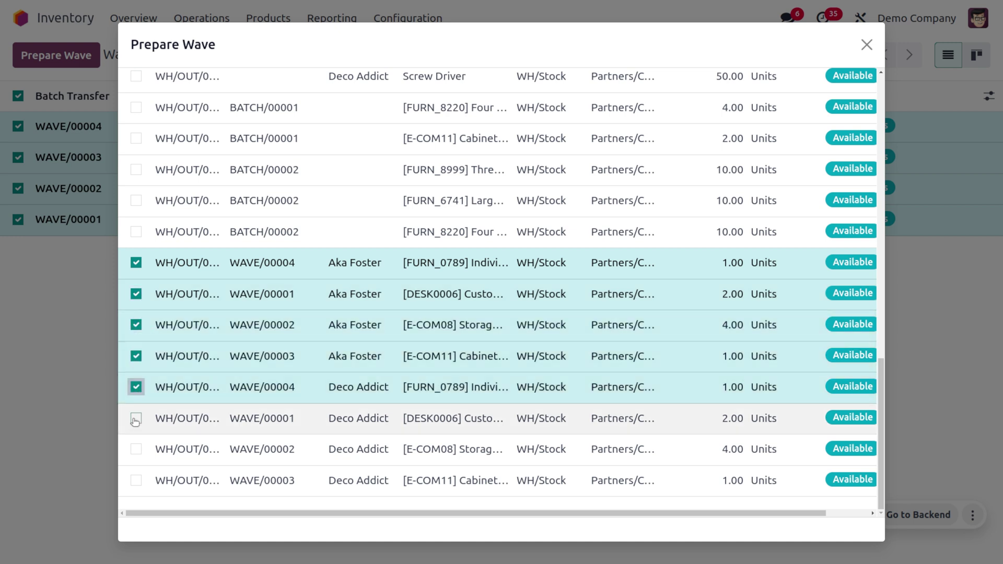
click(136, 418)
click(136, 450)
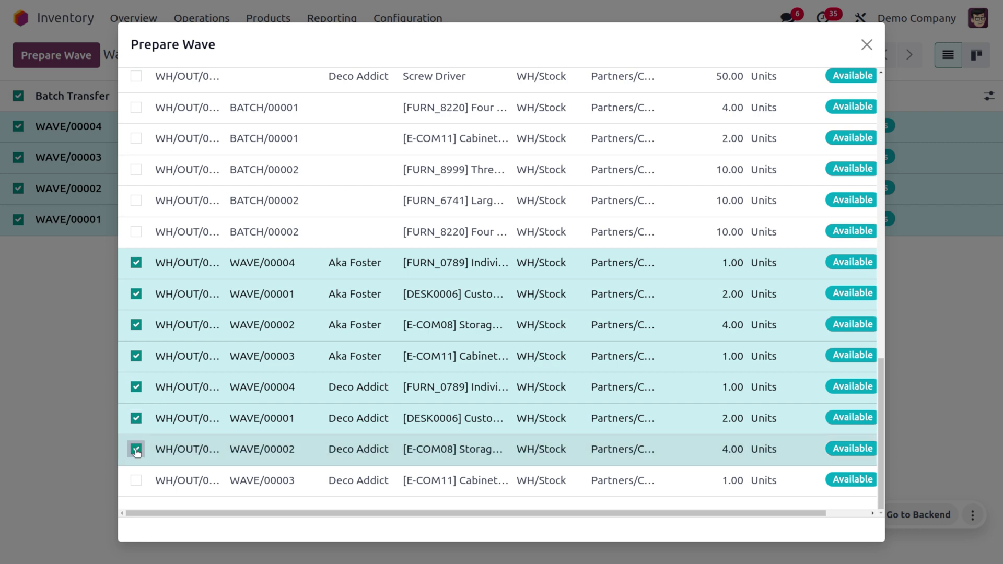
click(136, 481)
scroll(365, 329, up, 2)
scroll(366, 329, up, 10)
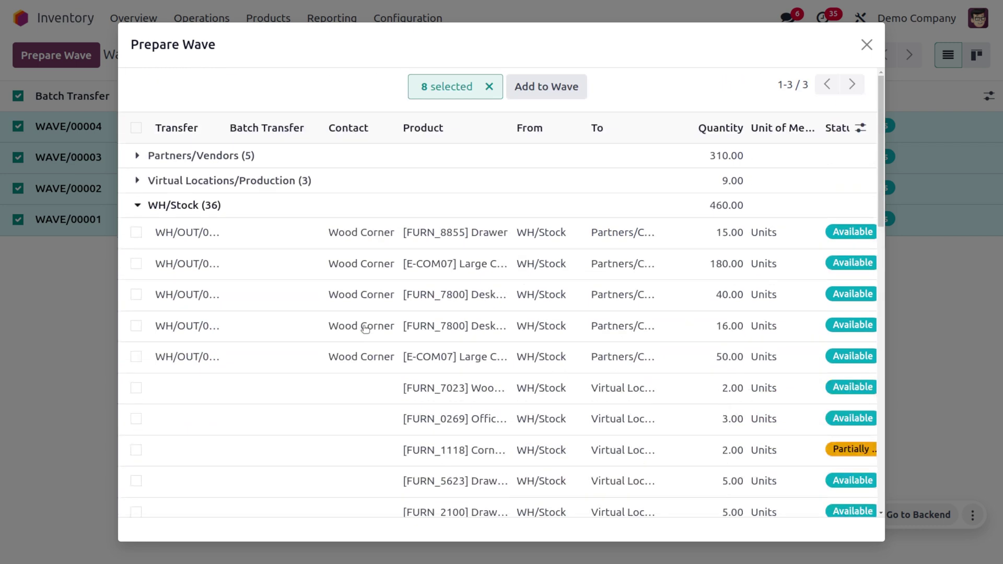
click(564, 89)
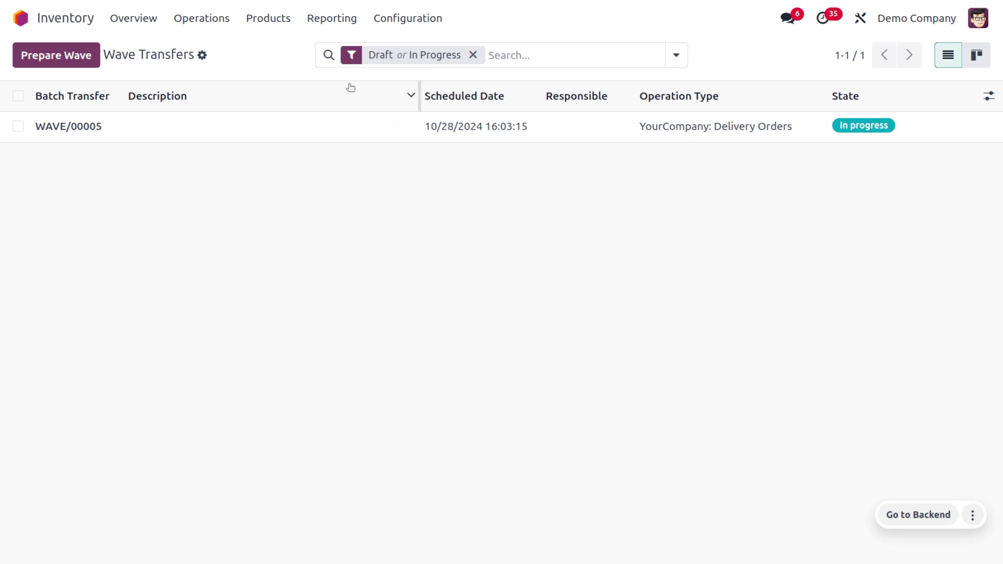
Open the merged wave, review its detailed operations, and validate it with SMS confirmation of the delivery orders.
click(332, 127)
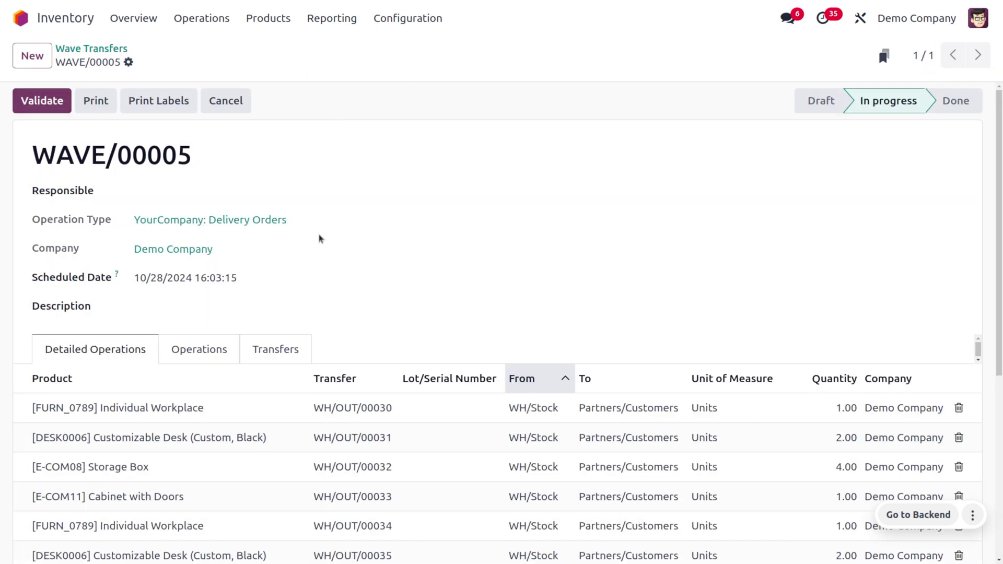
scroll(311, 358, down, 5)
scroll(311, 358, up, 1)
scroll(309, 359, up, 1)
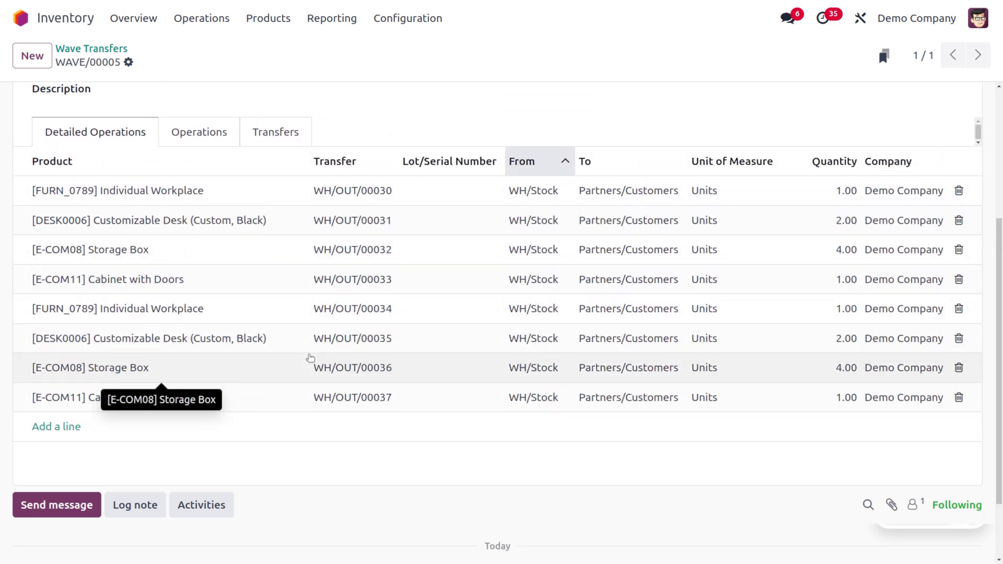
scroll(310, 358, up, 5)
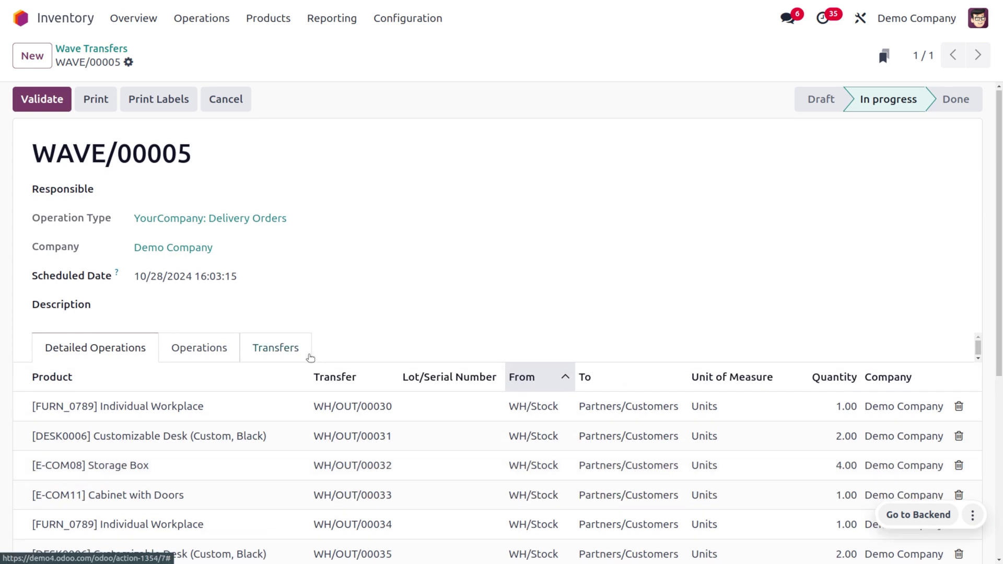
click(54, 98)
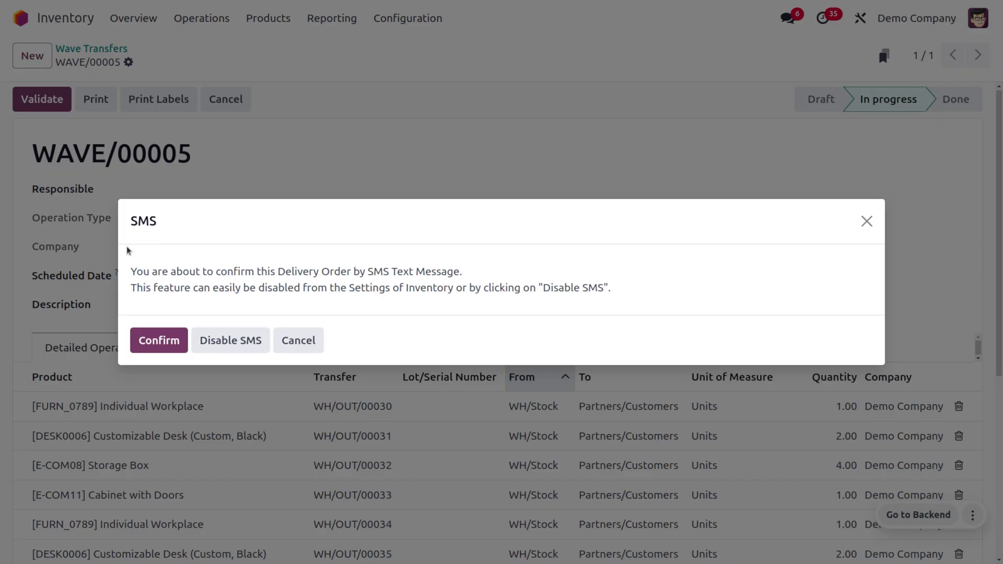
click(164, 342)
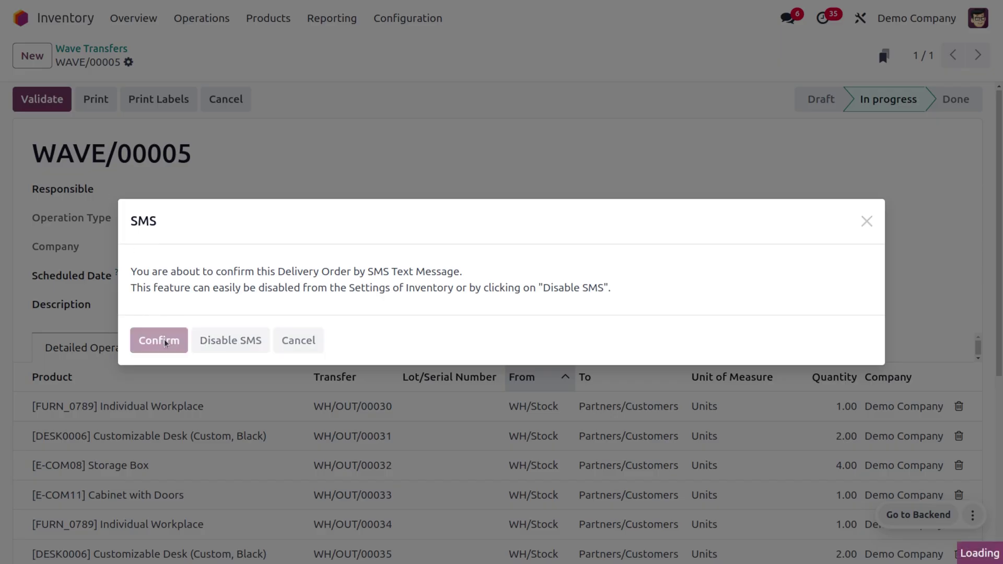